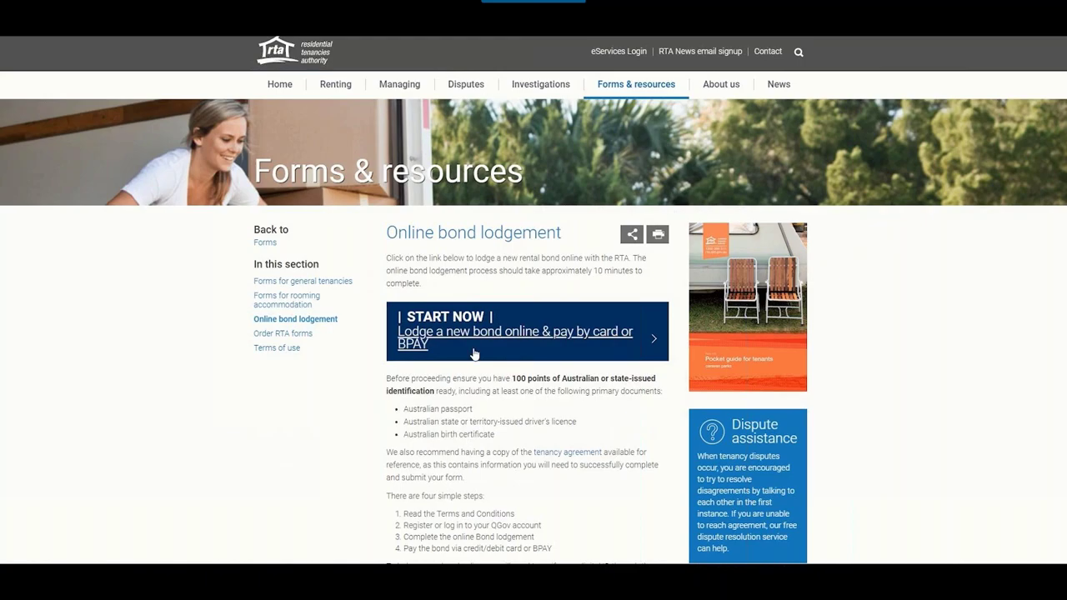
- Start a new online bond lodgement from the RTA landing page
{"action": "left_click", "coordinate": [474, 331]}
{"action": "scroll", "coordinate": [550, 334], "scroll_direction": "down", "scroll_amount": 1}
{"action": "scroll", "coordinate": [550, 334], "scroll_direction": "down", "scroll_amount": 10}
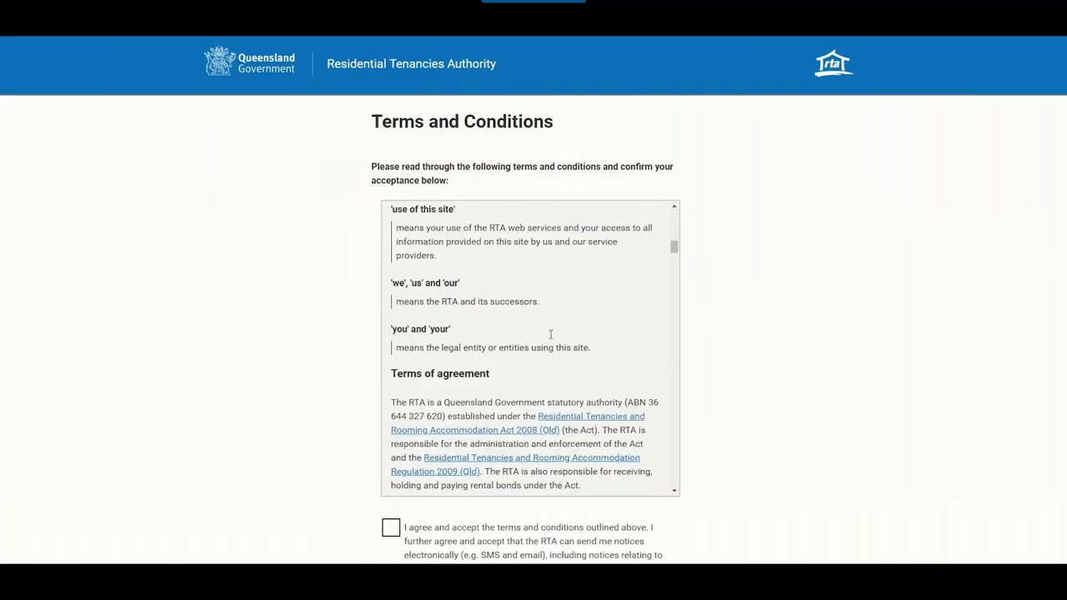
{"action": "scroll", "coordinate": [769, 364], "scroll_direction": "down", "scroll_amount": 5}
- Accept the terms, answer Yes to Queensland and residential rental, and proceed to QGov
{"action": "left_click", "coordinate": [391, 142]}
{"action": "left_click", "coordinate": [391, 320]}
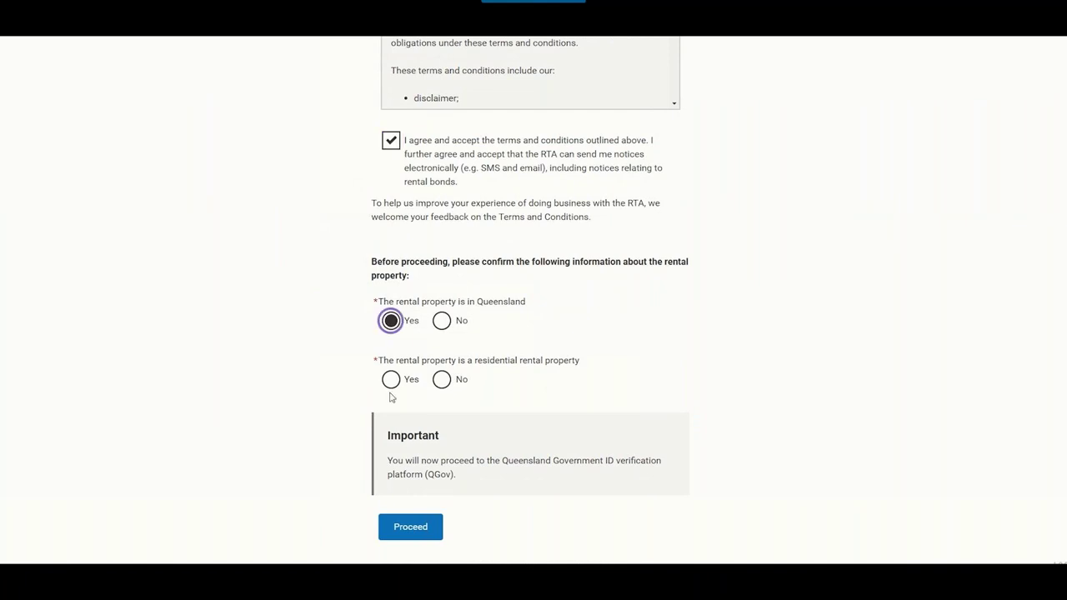
{"action": "left_click", "coordinate": [391, 379]}
{"action": "left_click", "coordinate": [410, 527]}
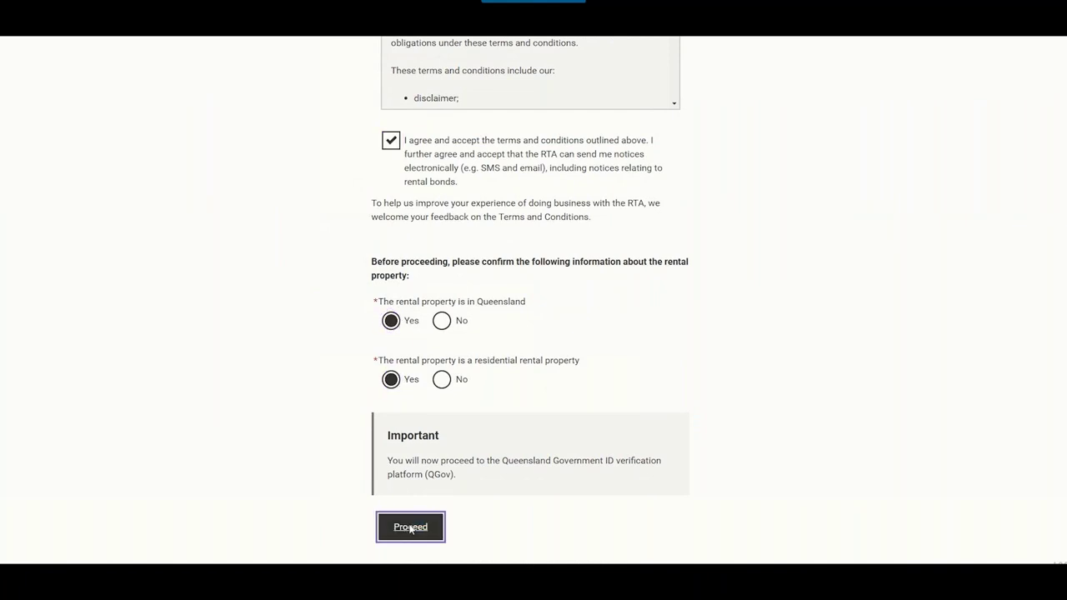
{"action": "scroll", "coordinate": [589, 397], "scroll_direction": "down", "scroll_amount": 1}
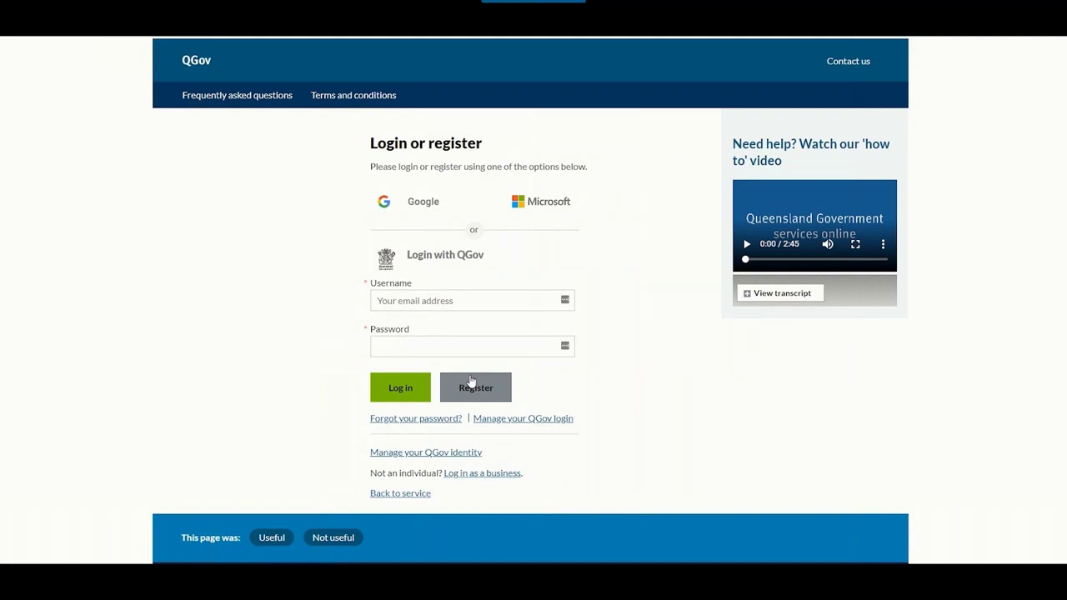
- Register a new QGov account with an e-mail username and a confirmed password
{"action": "left_click", "coordinate": [471, 387]}
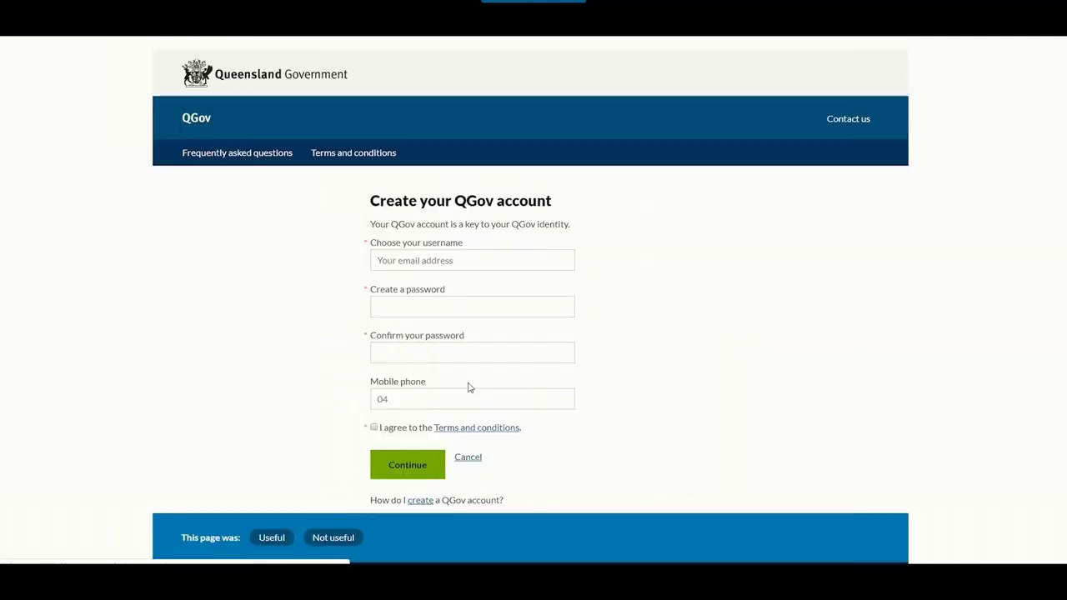
{"action": "left_click", "coordinate": [457, 263]}
{"action": "type", "text": "artie"}
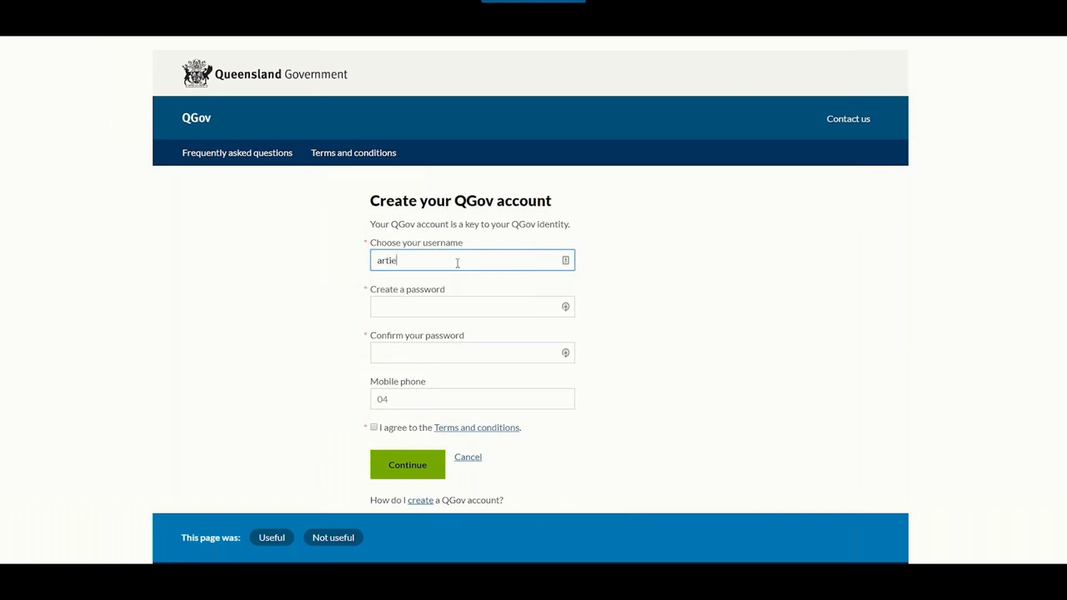
{"action": "type", "text": "agent@example.com"}
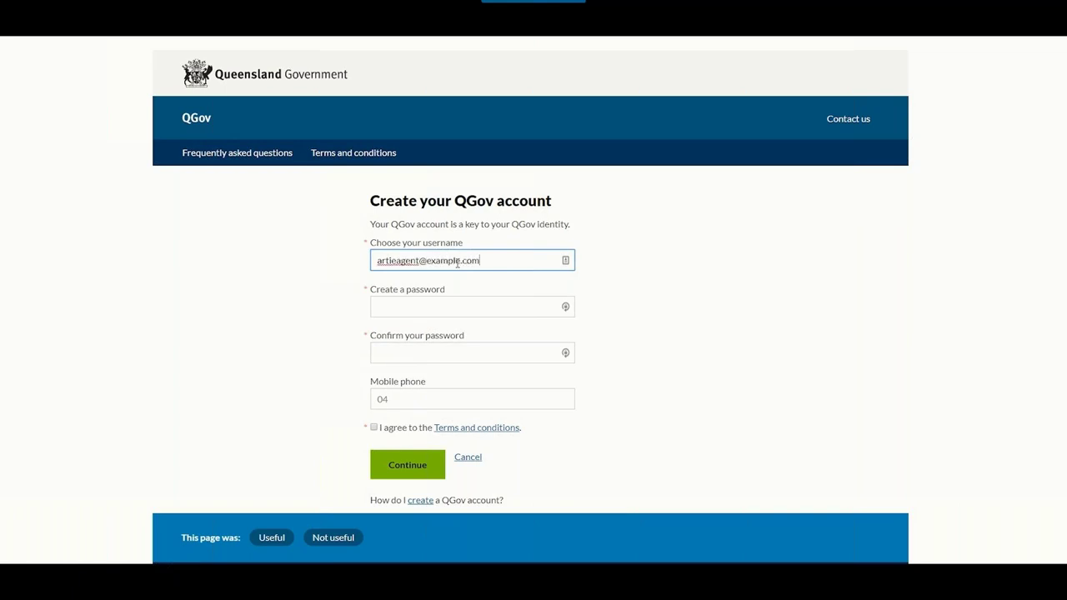
{"action": "key", "text": "Tab"}
{"action": "type", "text": "************"}
{"action": "key", "text": "Tab"}
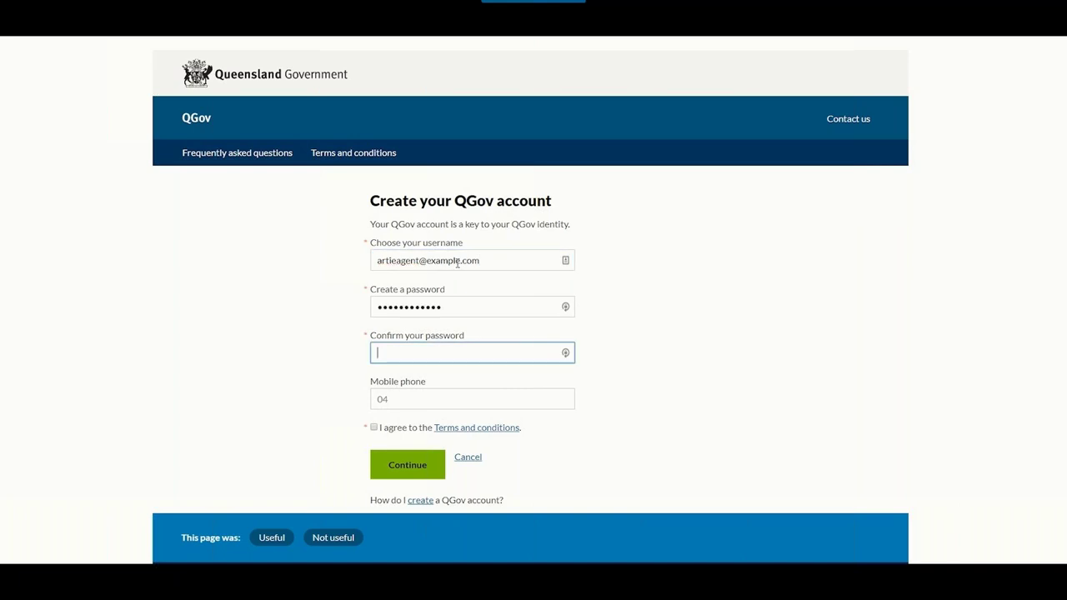
{"action": "type", "text": "************"}
- Add the account holder's mobile number, agree to the QGov terms, and submit
{"action": "left_click", "coordinate": [458, 397]}
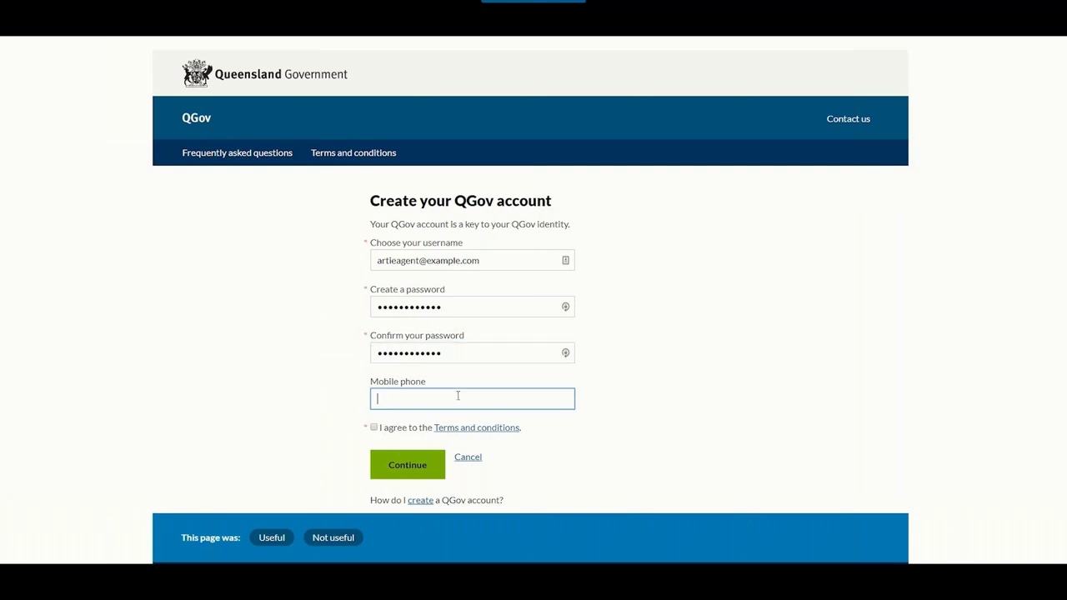
{"action": "left_click", "coordinate": [373, 428]}
{"action": "left_click", "coordinate": [405, 470]}
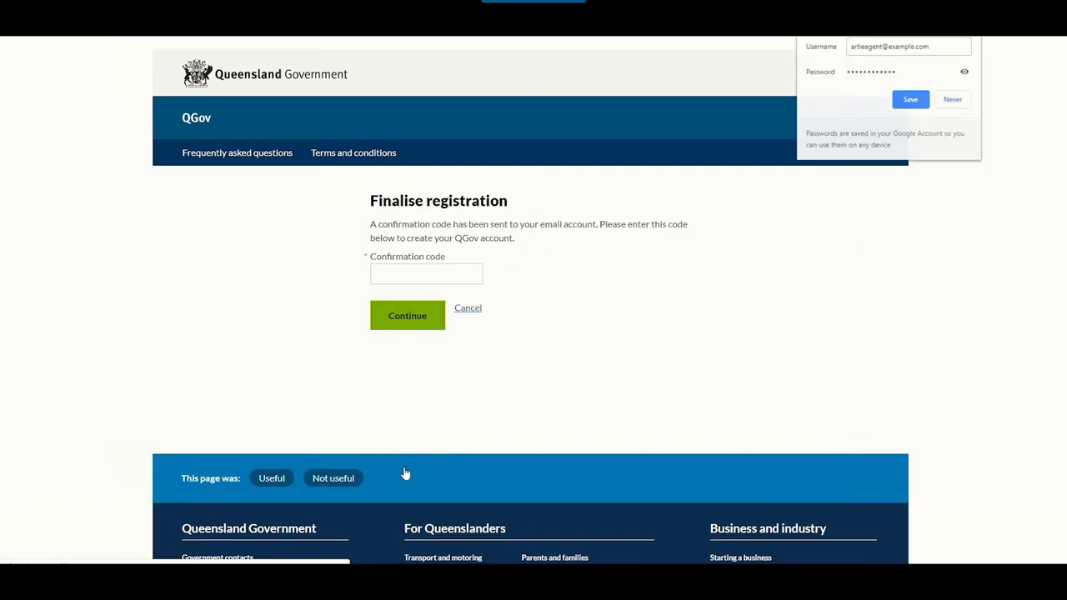
- Paste the e-mailed confirmation code, submit it, and continue past the verified page
{"action": "left_click", "coordinate": [480, 275]}
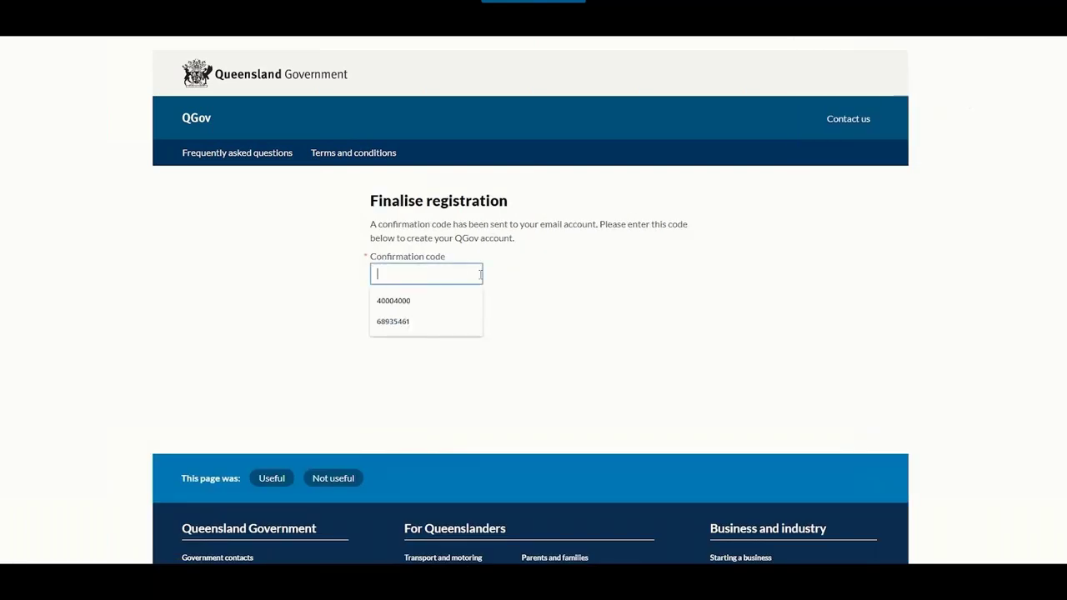
{"action": "left_click", "coordinate": [443, 275]}
{"action": "key", "text": "ctrl+v"}
{"action": "left_click", "coordinate": [426, 315]}
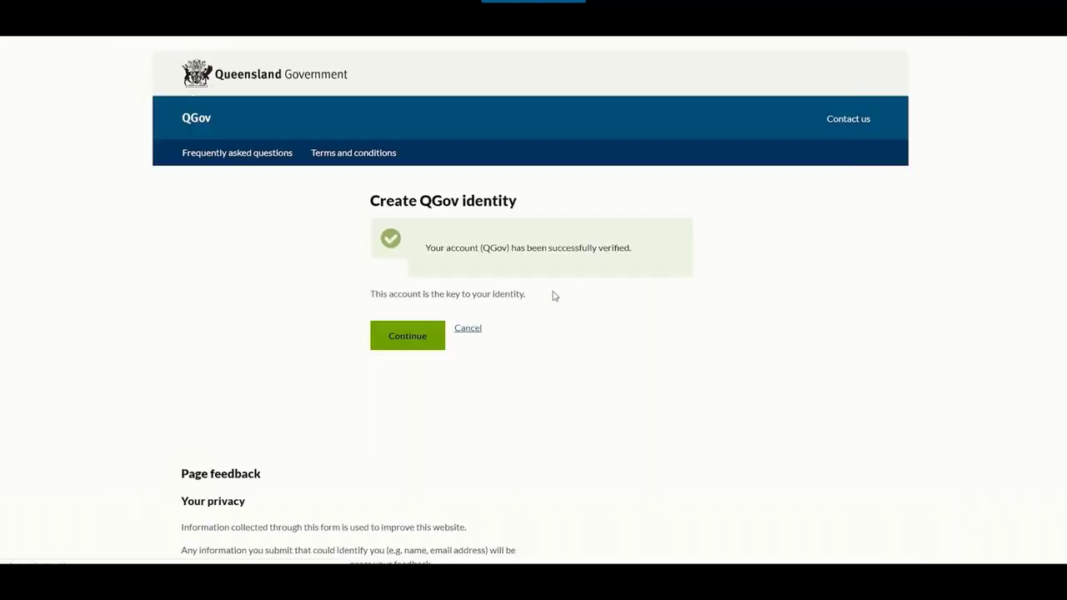
{"action": "left_click", "coordinate": [424, 337]}
- Enter the account holder's given name and family name in the identity form
{"action": "left_click", "coordinate": [487, 290]}
{"action": "type", "text": "Artie"}
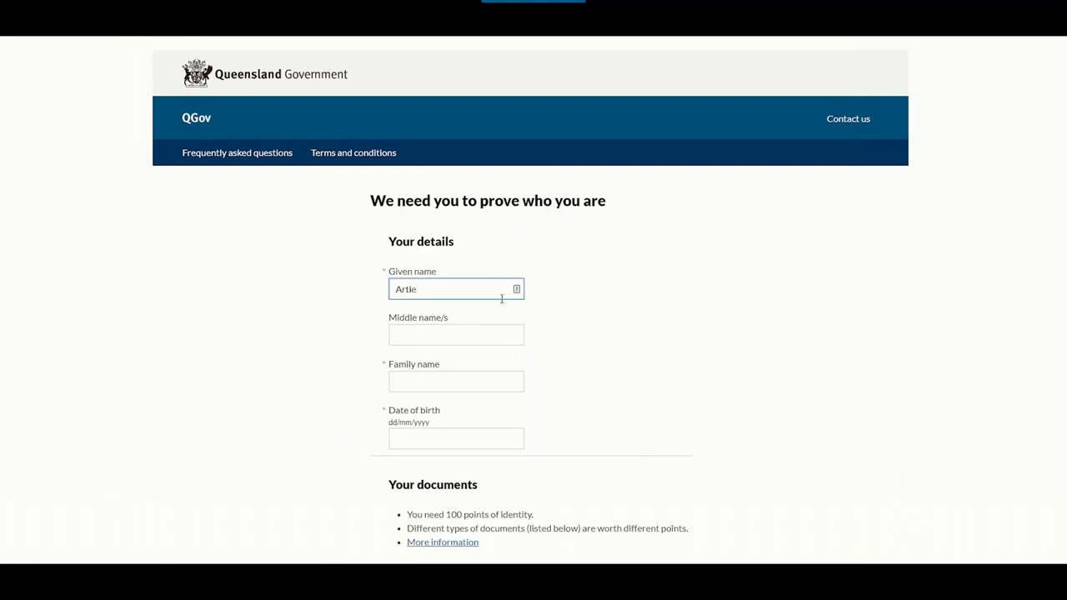
{"action": "left_click", "coordinate": [493, 379]}
{"action": "type", "text": "Agent"}
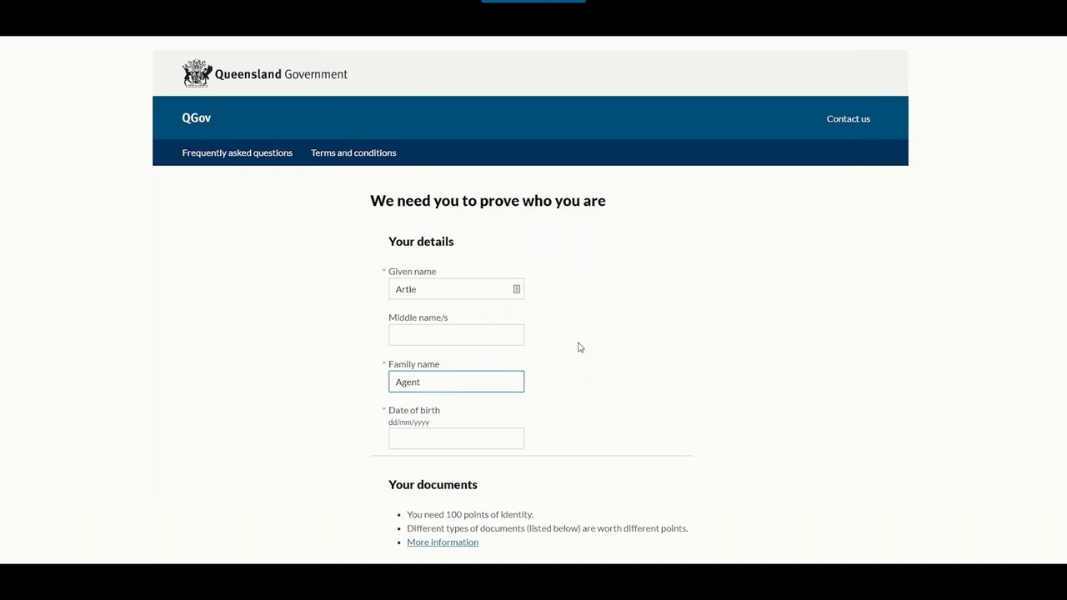
{"action": "scroll", "coordinate": [578, 347], "scroll_direction": "down", "scroll_amount": 2}
{"action": "scroll", "coordinate": [580, 346], "scroll_direction": "down", "scroll_amount": 1}
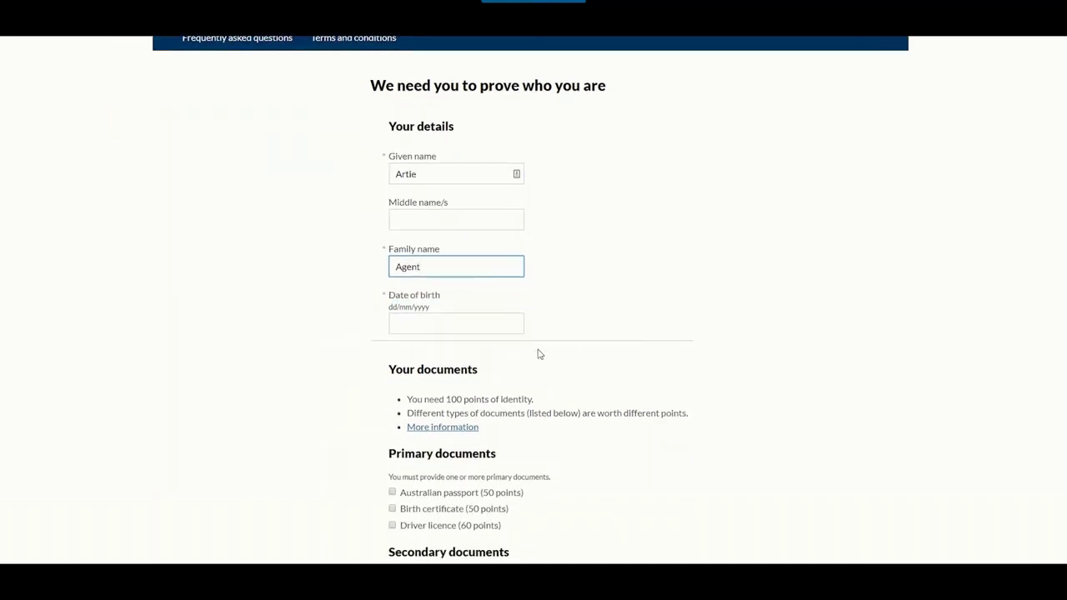
{"action": "left_click", "coordinate": [485, 331]}
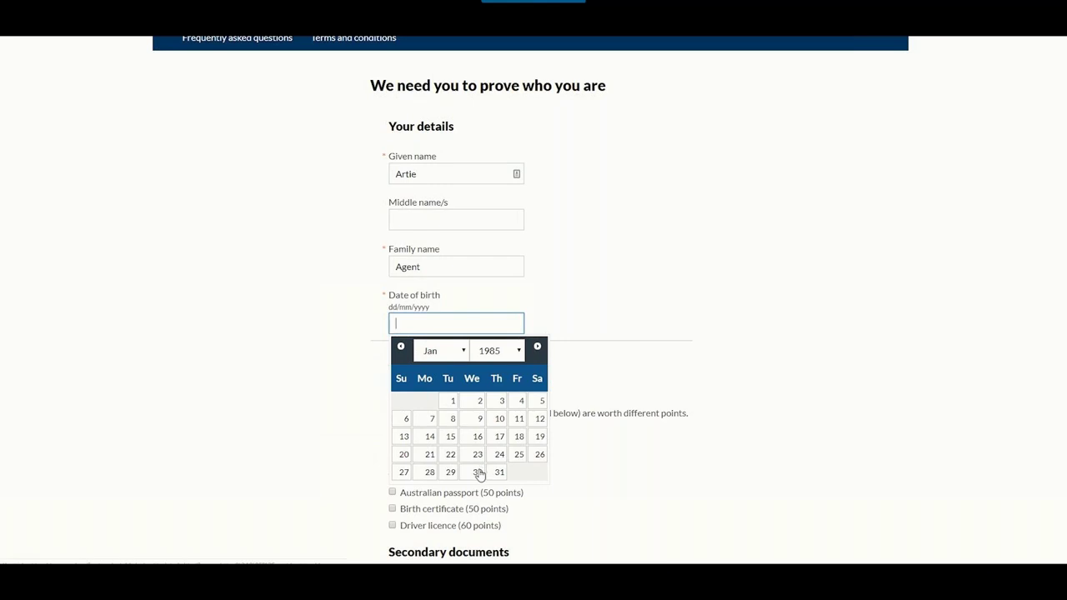
{"action": "left_click", "coordinate": [480, 472]}
{"action": "scroll", "coordinate": [565, 395], "scroll_direction": "down", "scroll_amount": 3}
{"action": "scroll", "coordinate": [565, 395], "scroll_direction": "down", "scroll_amount": 3}
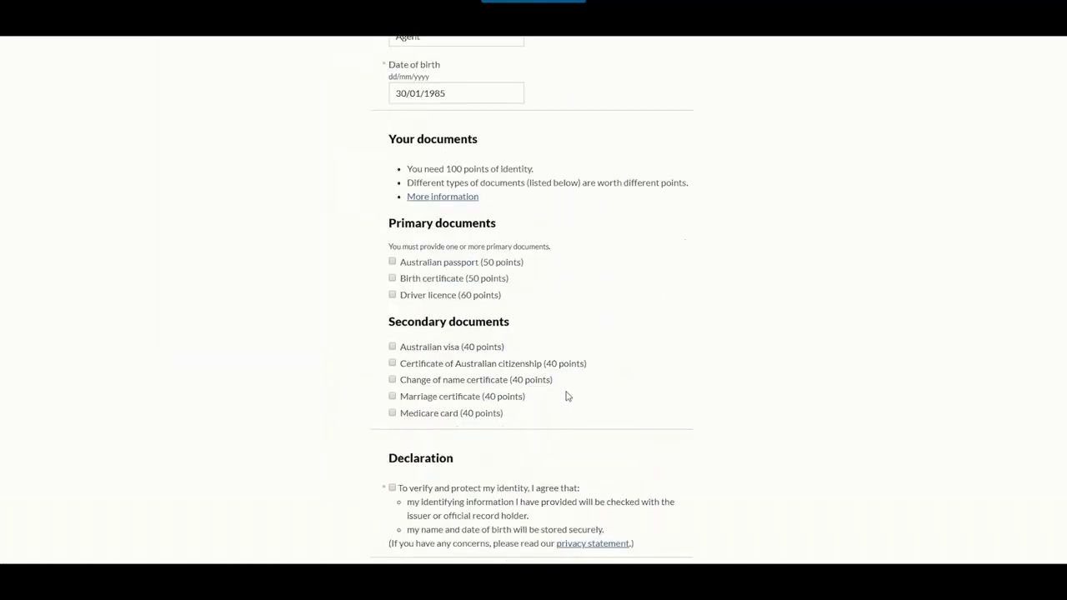
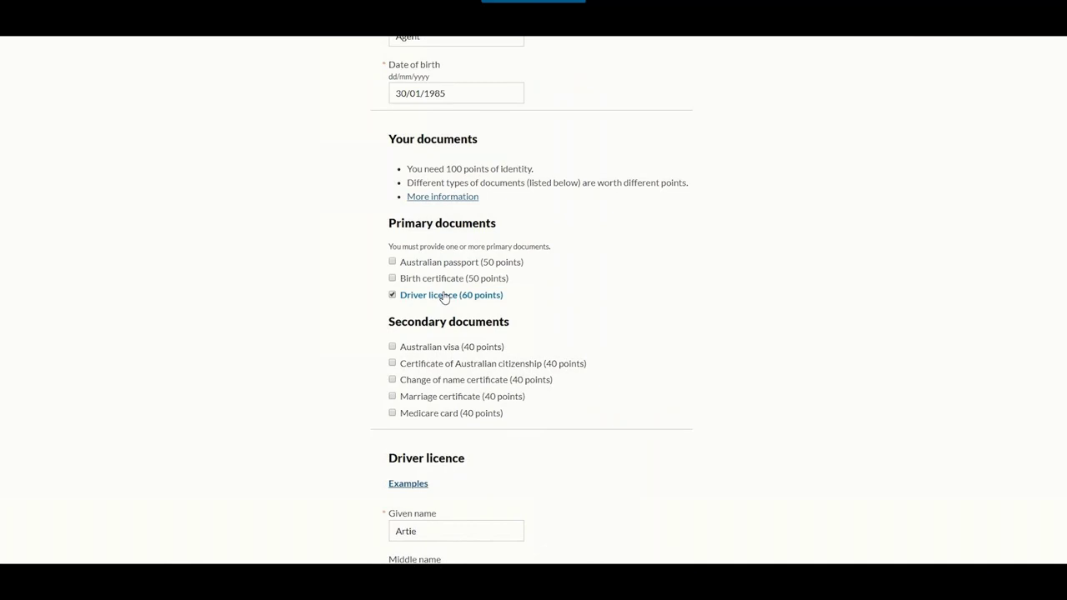
- Add Medicare card as a second identity document and enter the driver licence number
{"action": "scroll", "coordinate": [583, 300], "scroll_direction": "down", "scroll_amount": 1}
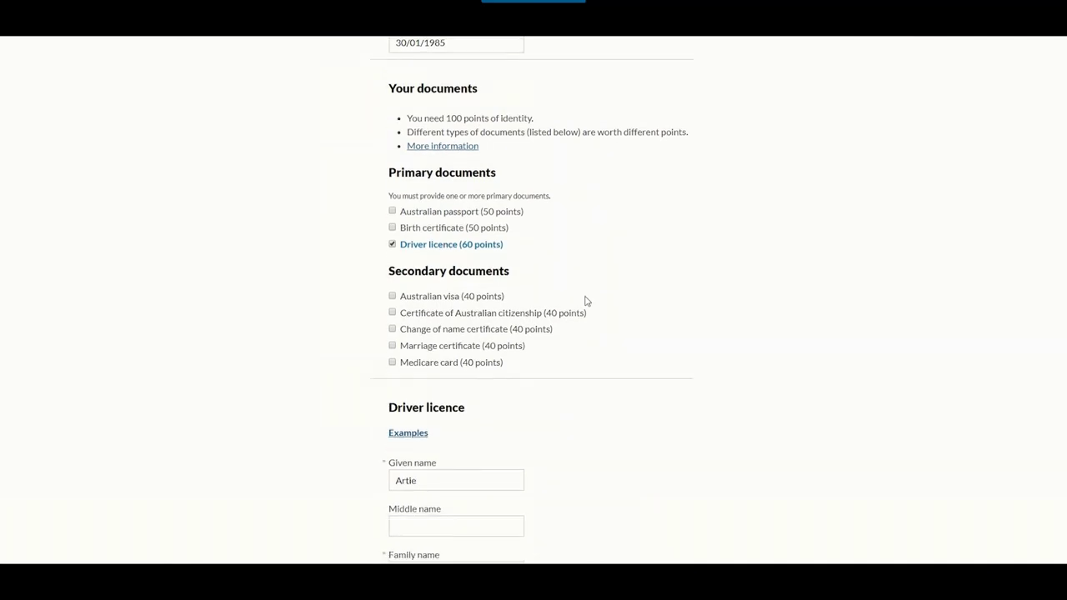
{"action": "left_click", "coordinate": [456, 359]}
{"action": "scroll", "coordinate": [583, 375], "scroll_direction": "down", "scroll_amount": 5}
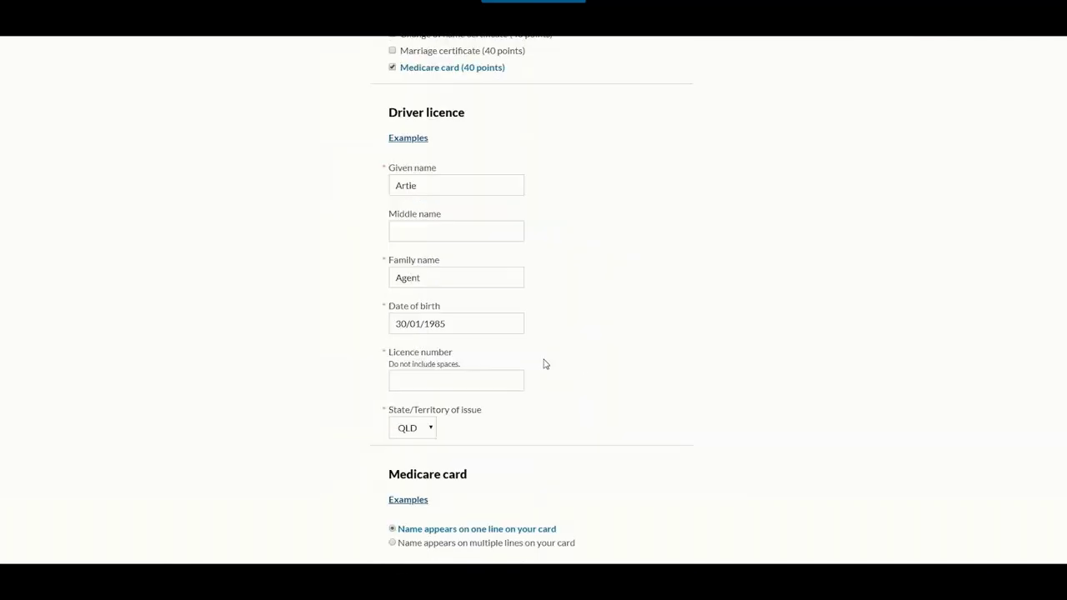
{"action": "scroll", "coordinate": [509, 356], "scroll_direction": "down", "scroll_amount": 1}
{"action": "left_click", "coordinate": [472, 330]}
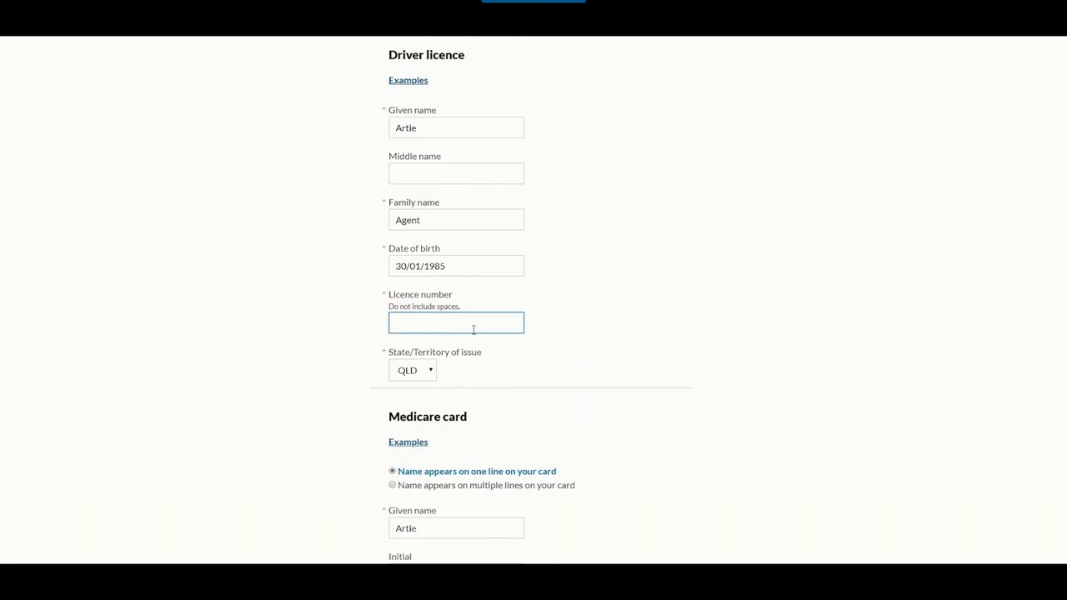
- Fill in the Medicare card number, individual reference number and expiry, accept the declaration, and submit
{"action": "scroll", "coordinate": [531, 372], "scroll_direction": "down", "scroll_amount": 3}
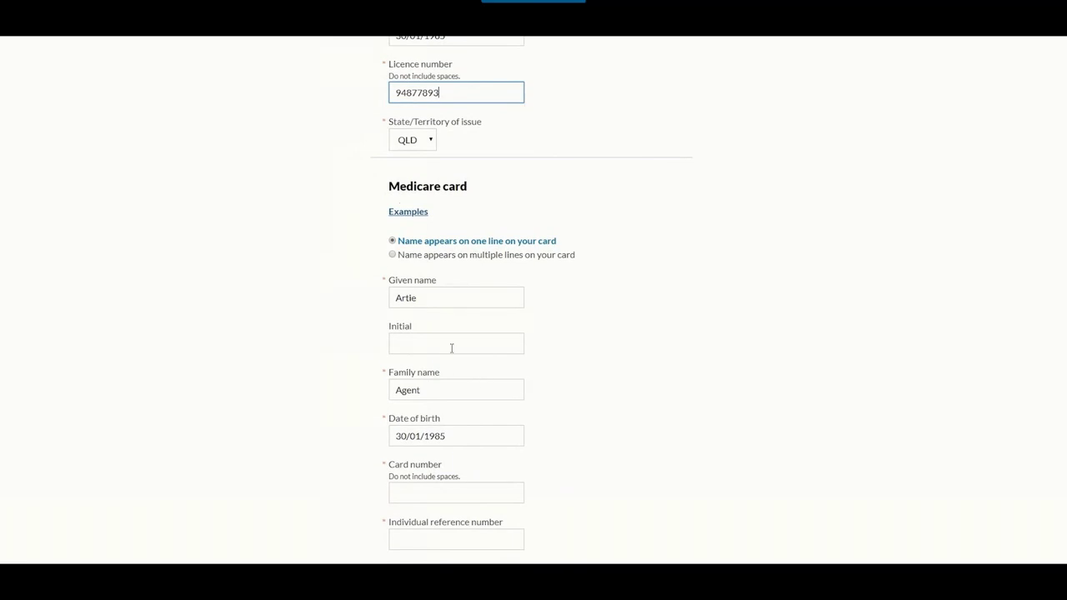
{"action": "scroll", "coordinate": [526, 451], "scroll_direction": "down", "scroll_amount": 1}
{"action": "left_click", "coordinate": [443, 383]}
{"action": "type", "text": "123456"}
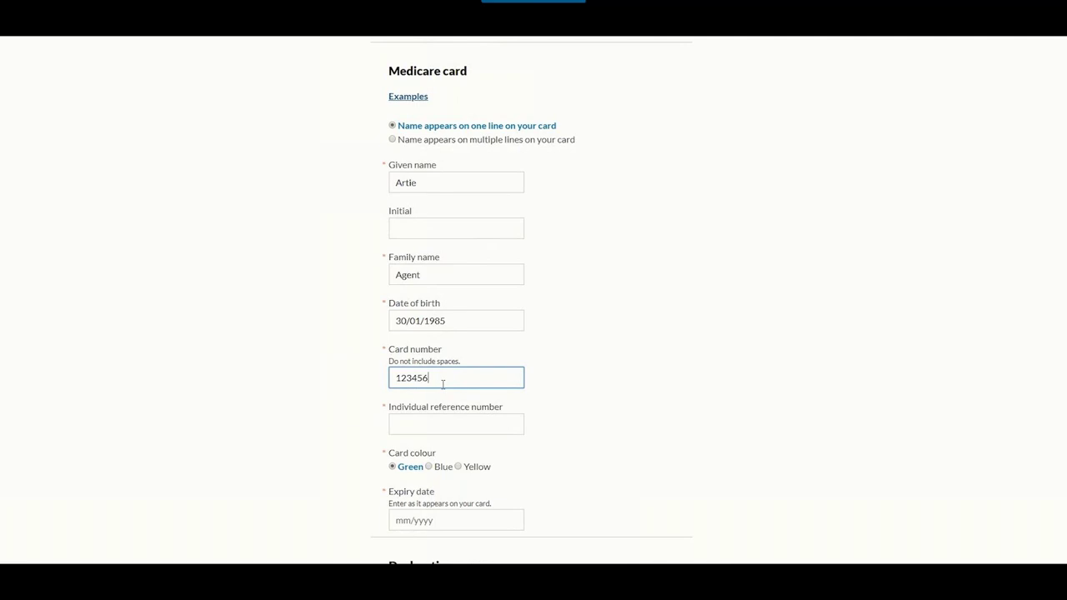
{"action": "type", "text": "7890"}
{"action": "key", "text": "Tab"}
{"action": "type", "text": "1"}
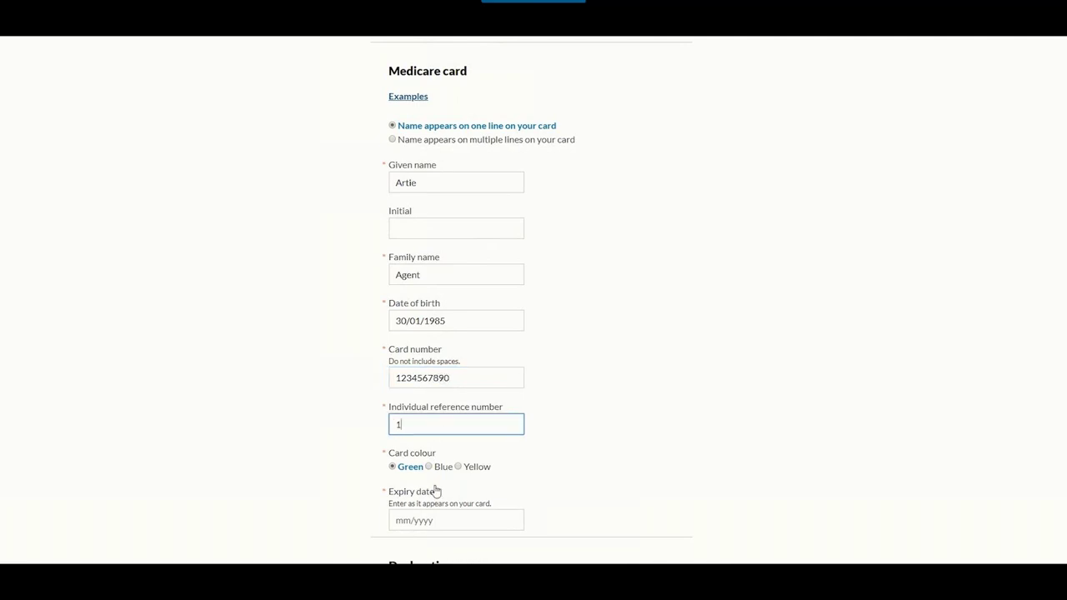
{"action": "left_click", "coordinate": [442, 518]}
{"action": "type", "text": "08/2020"}
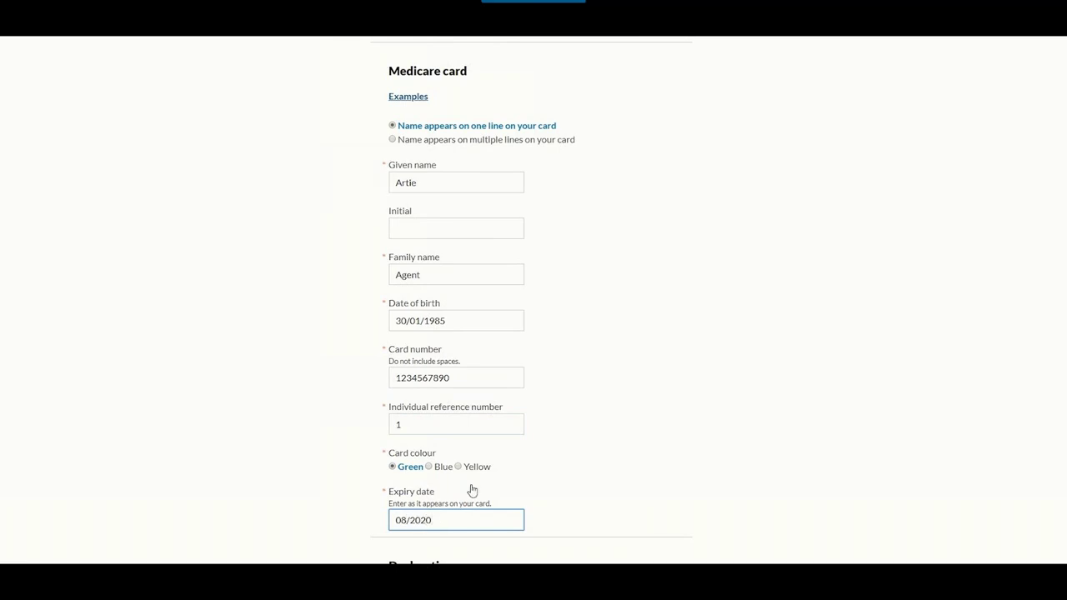
{"action": "scroll", "coordinate": [565, 433], "scroll_direction": "down", "scroll_amount": 3}
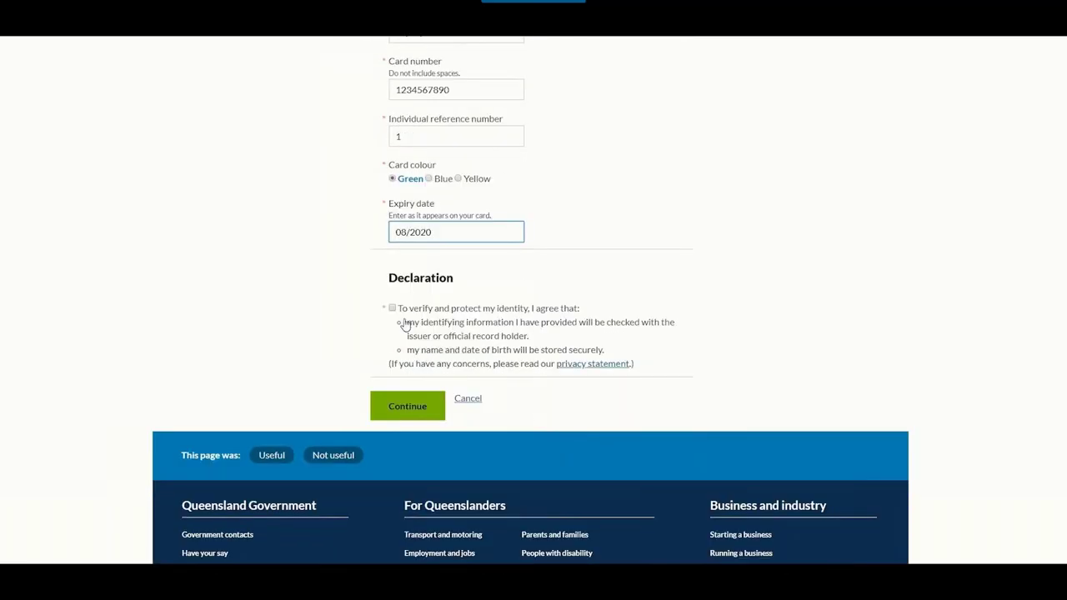
{"action": "left_click", "coordinate": [392, 307]}
{"action": "left_click", "coordinate": [395, 405]}
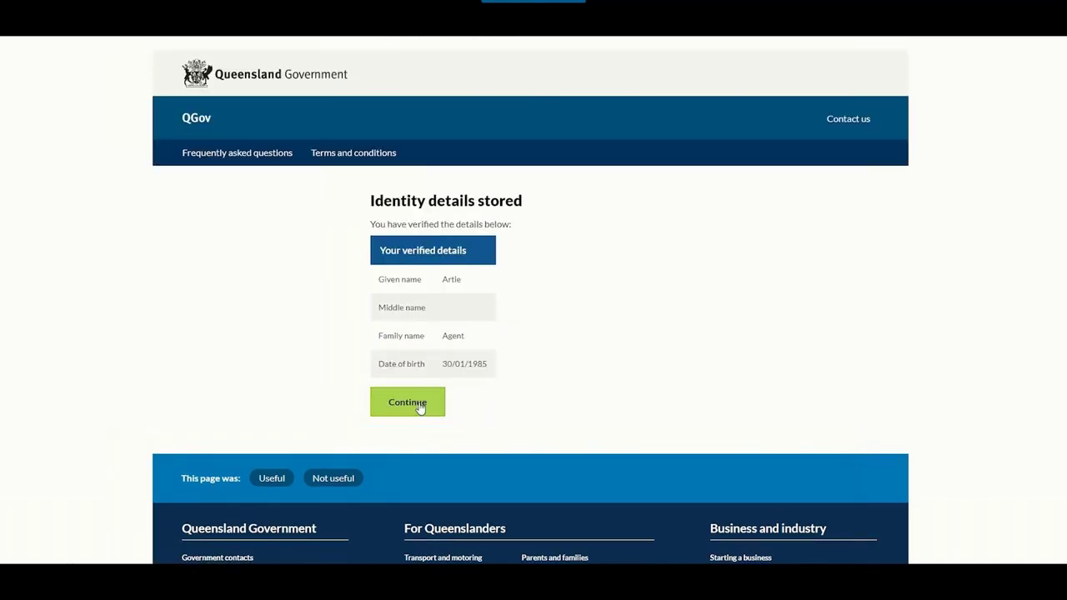
- Continue past the stored identity details and agree to share them with RTA Web Services
{"action": "left_click", "coordinate": [420, 407]}
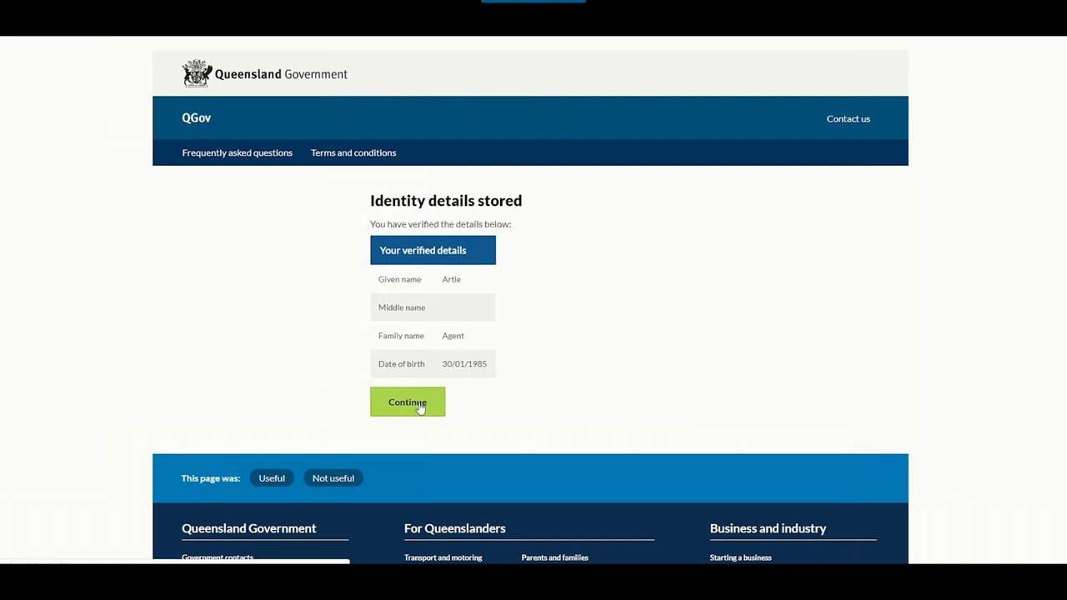
{"action": "scroll", "coordinate": [591, 382], "scroll_direction": "down", "scroll_amount": 3}
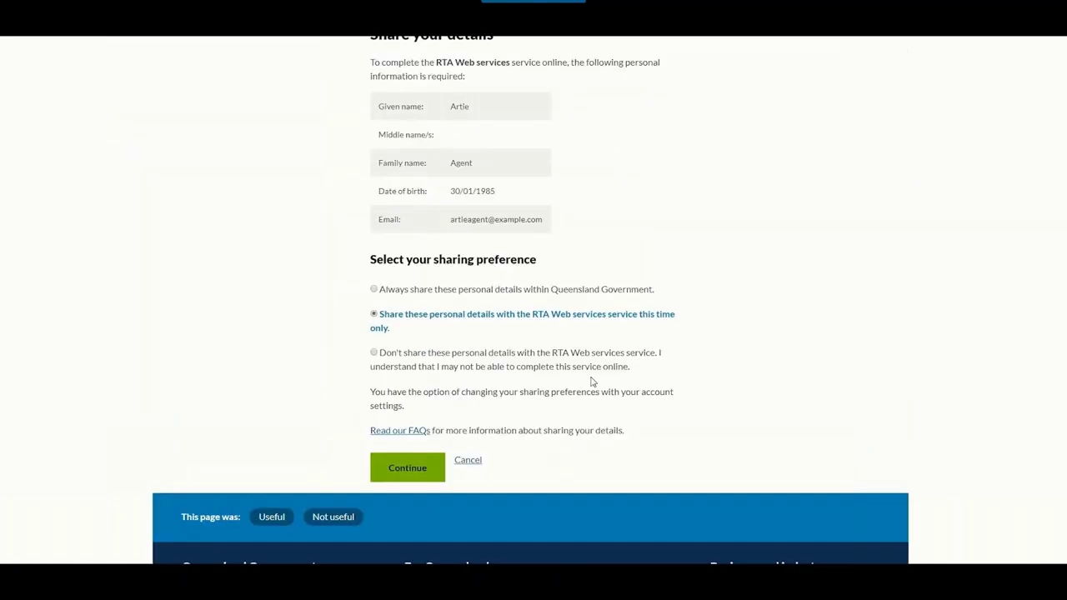
{"action": "left_click", "coordinate": [398, 404]}
- Answer Property owner / Property manager, Organisation / Agency, and Real estate agent in the three dropdowns
{"action": "left_click", "coordinate": [581, 254]}
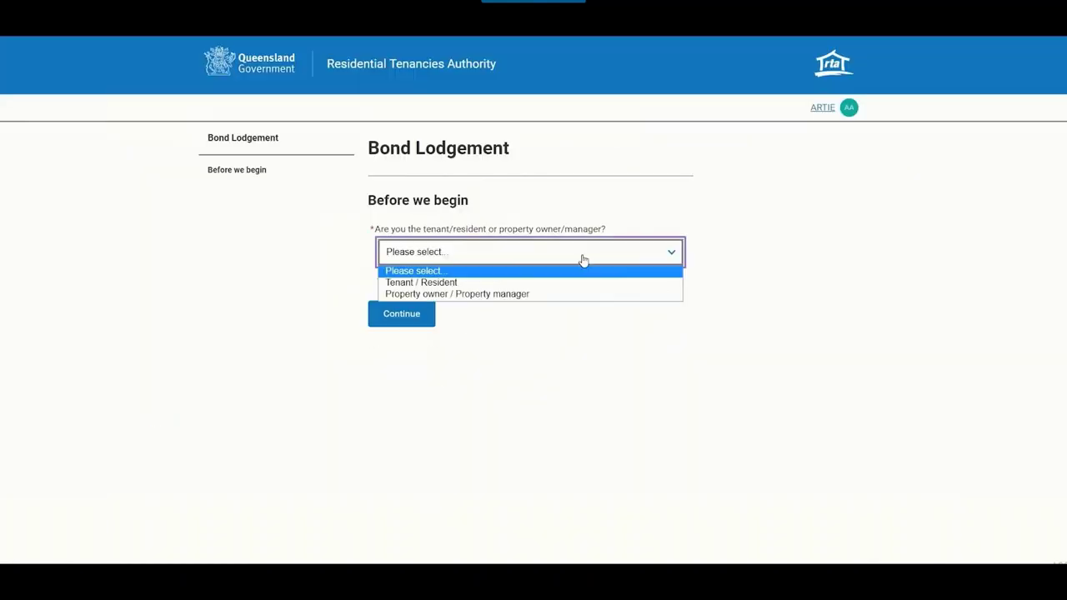
{"action": "left_click", "coordinate": [582, 295]}
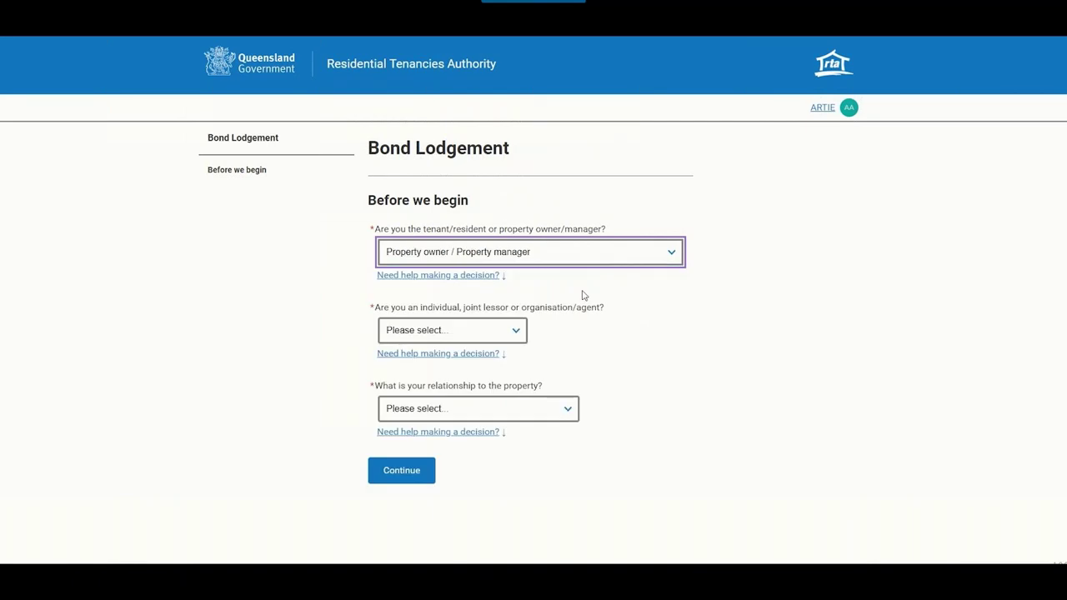
{"action": "left_click", "coordinate": [491, 334]}
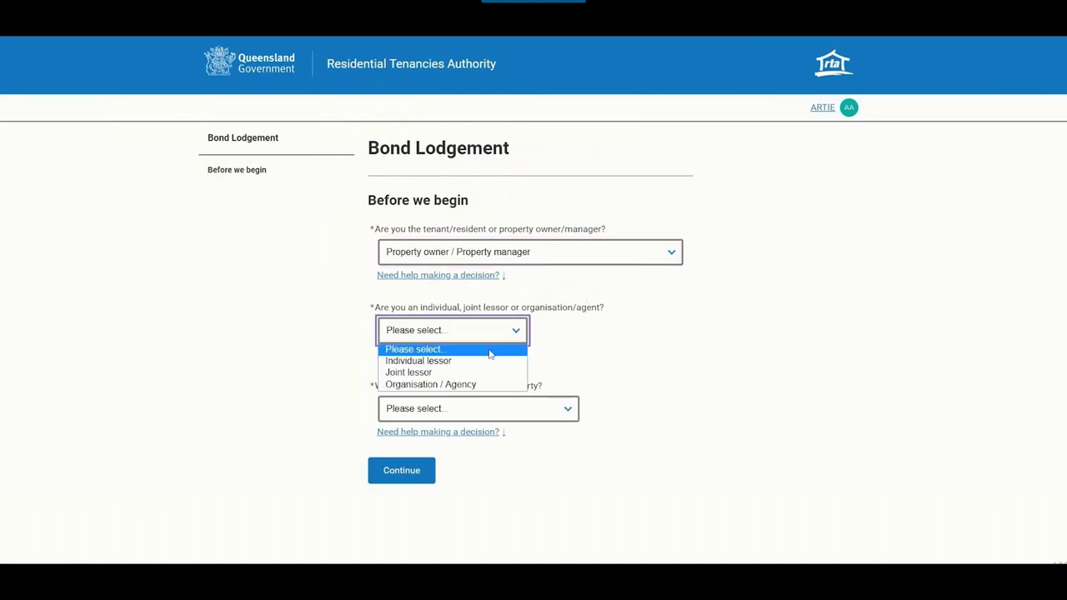
{"action": "left_click", "coordinate": [490, 384]}
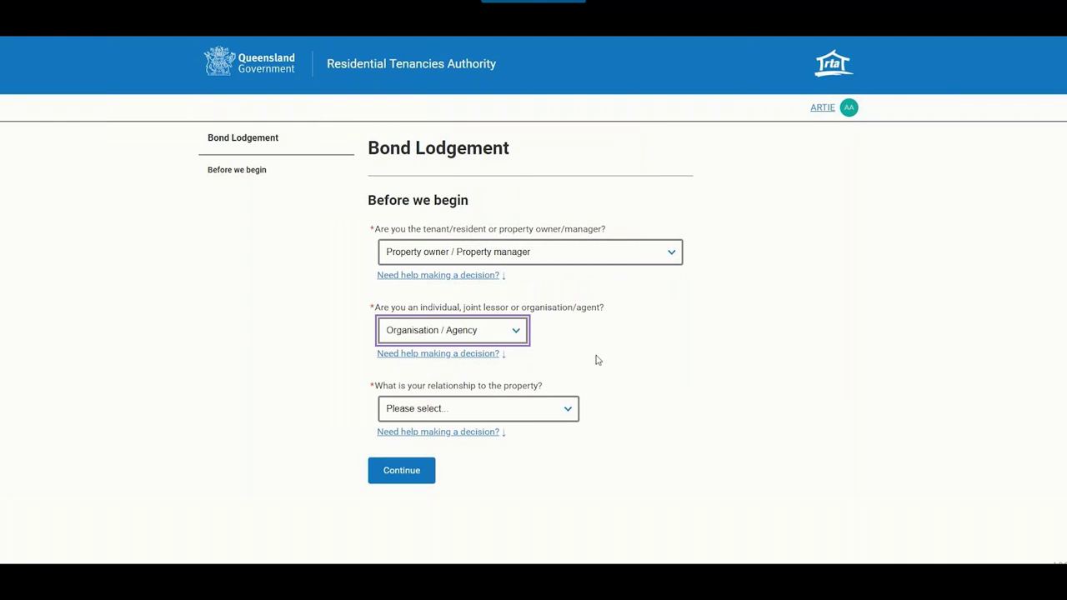
{"action": "left_click", "coordinate": [547, 413]}
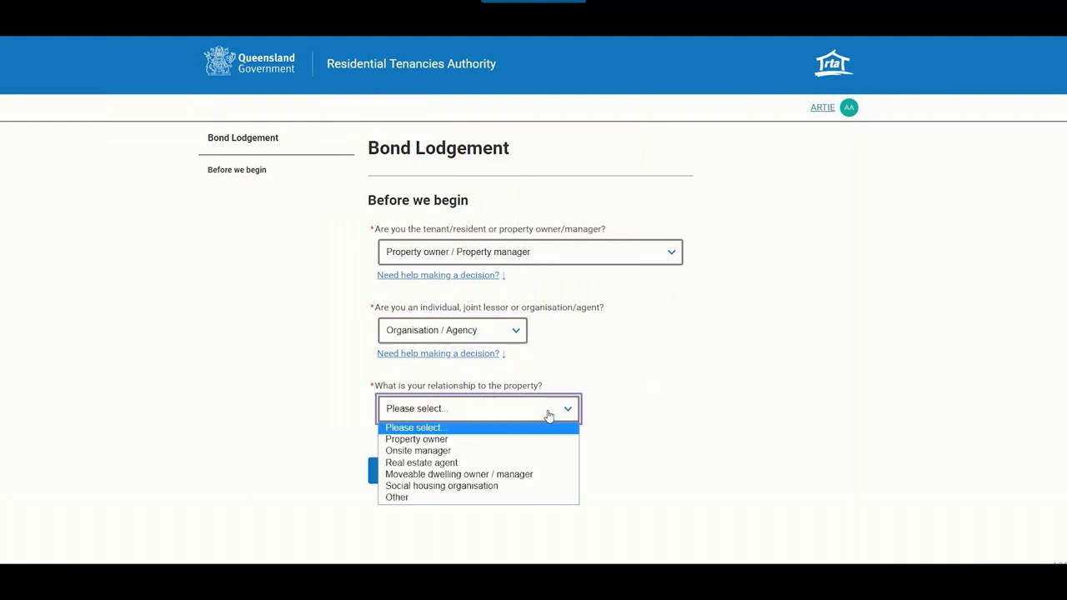
{"action": "left_click", "coordinate": [541, 463]}
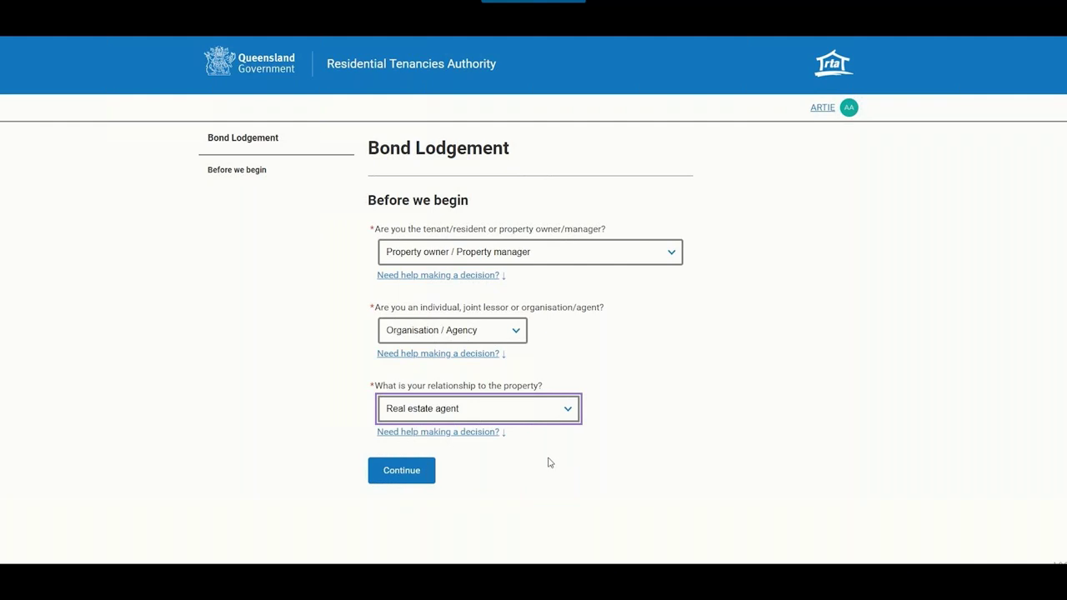
- Enter a contact phone number on Personal details, leaving RTA ID blank, and continue
{"action": "left_click", "coordinate": [410, 475]}
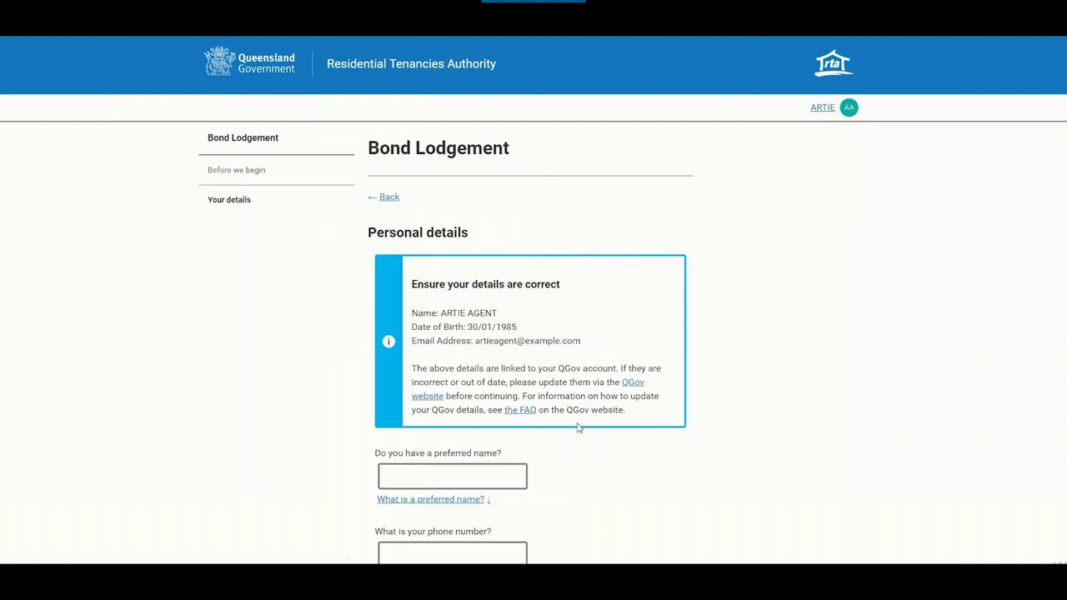
{"action": "scroll", "coordinate": [703, 356], "scroll_direction": "down", "scroll_amount": 3}
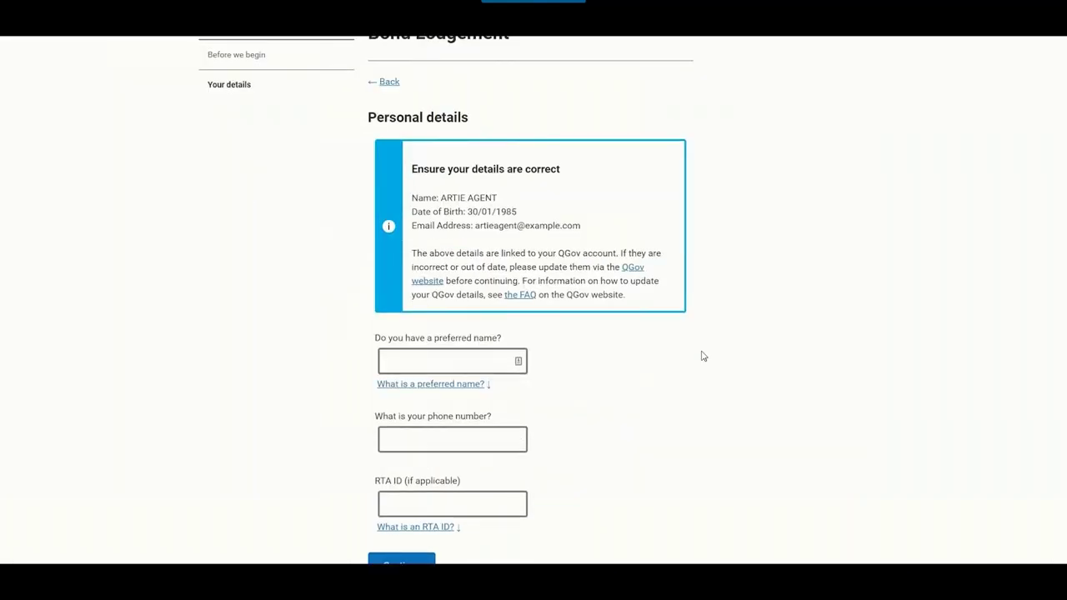
{"action": "left_click", "coordinate": [461, 396]}
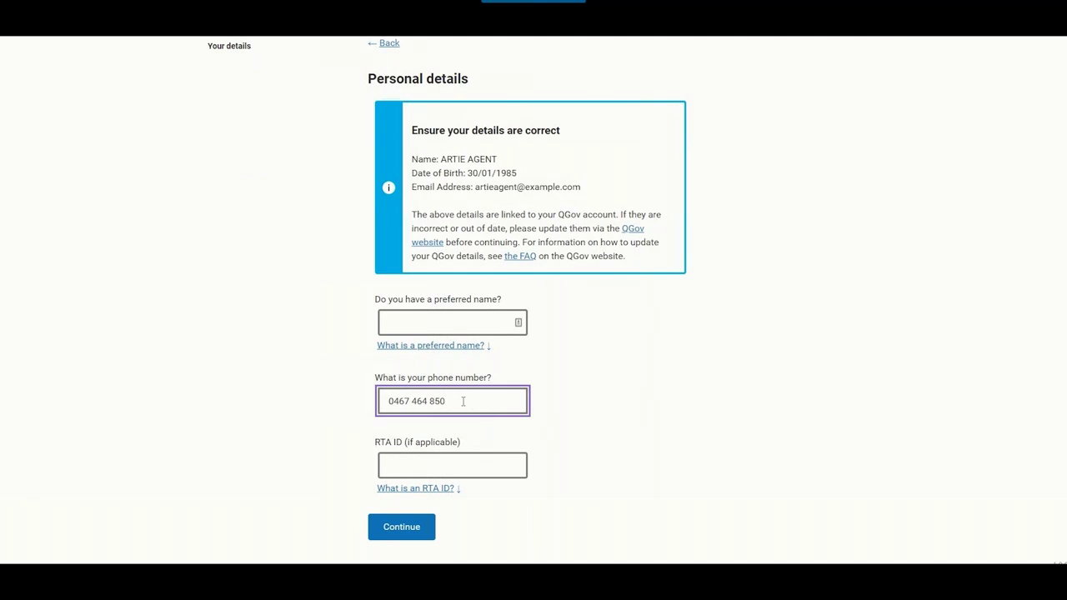
{"action": "left_click", "coordinate": [435, 490]}
{"action": "scroll", "coordinate": [594, 490], "scroll_direction": "down", "scroll_amount": 1}
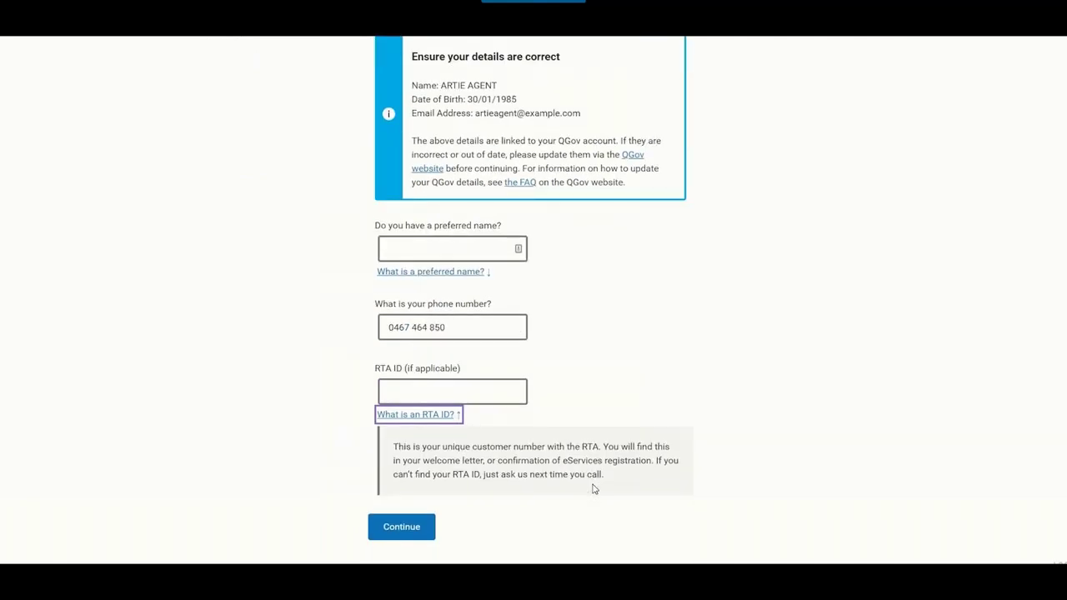
{"action": "left_click", "coordinate": [410, 529]}
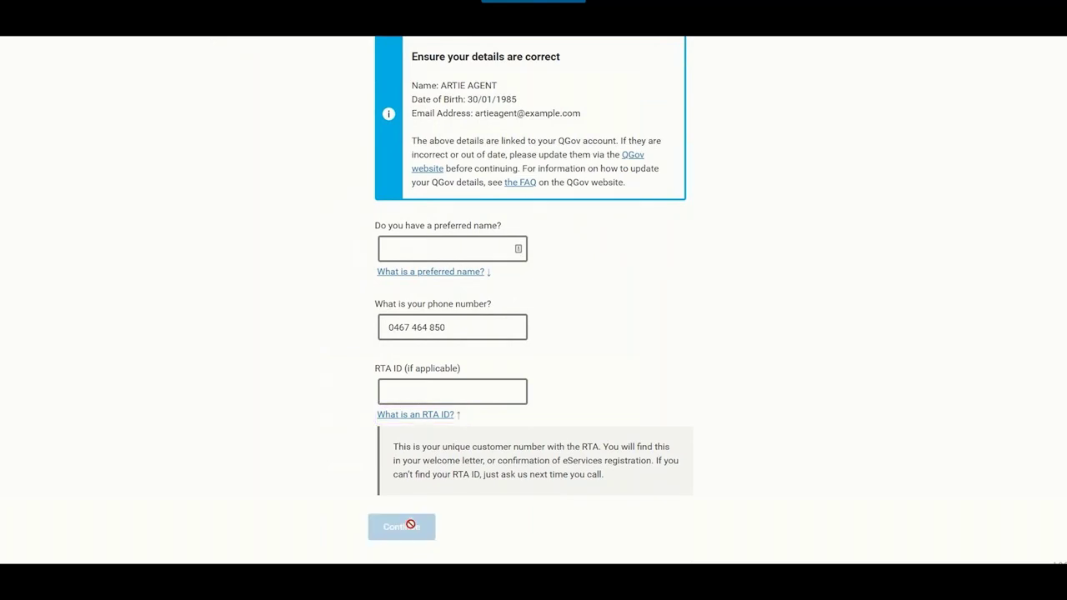
- Enter the company's ABN and pick its street address from the suggestions
{"action": "left_click", "coordinate": [468, 141]}
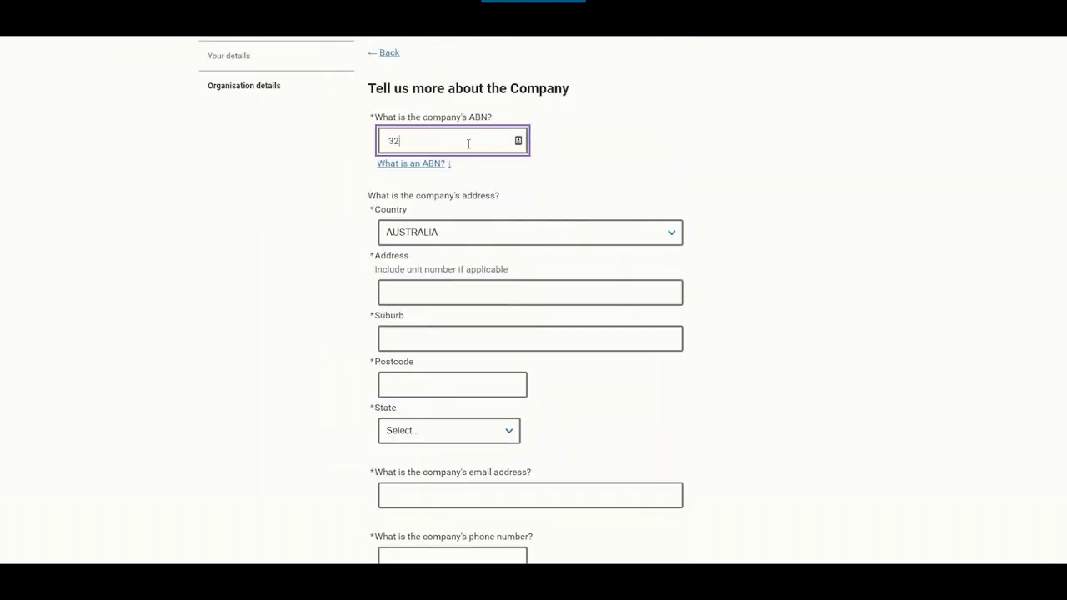
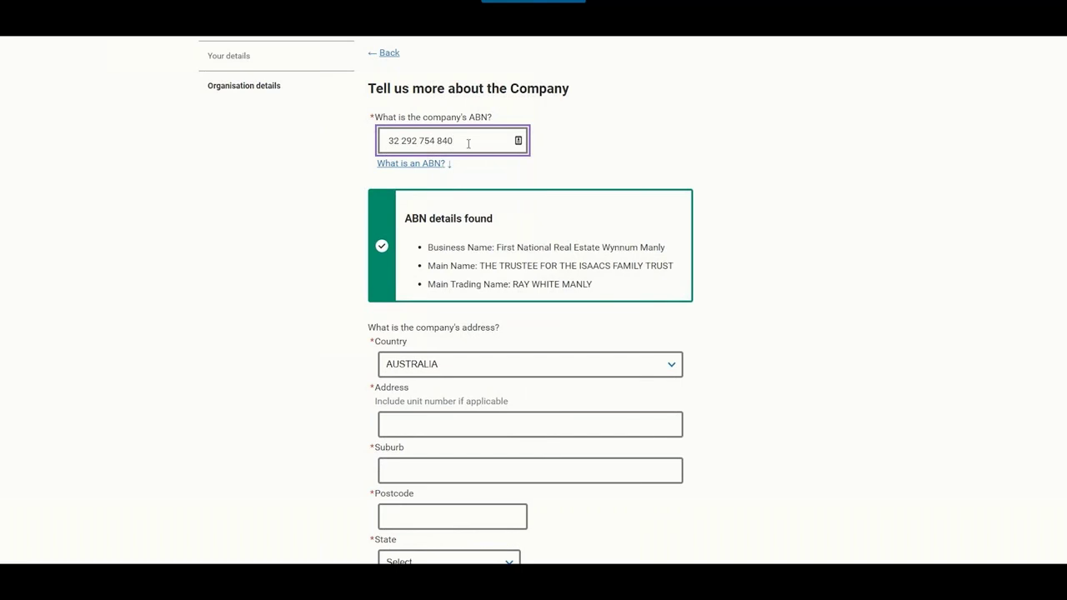
{"action": "scroll", "coordinate": [691, 225], "scroll_direction": "down", "scroll_amount": 1}
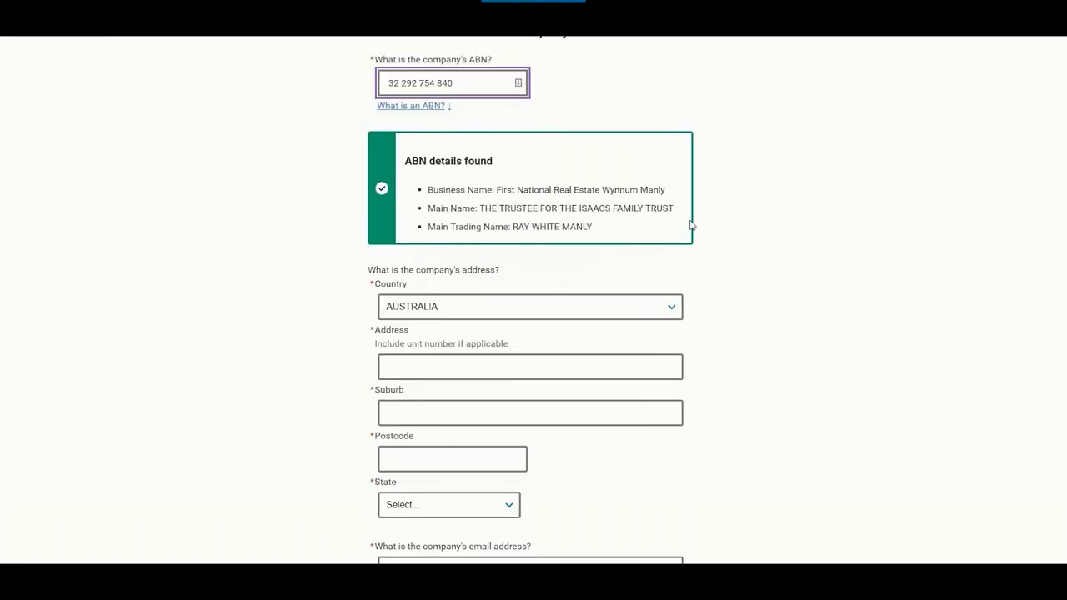
{"action": "scroll", "coordinate": [691, 225], "scroll_direction": "down", "scroll_amount": 1}
{"action": "left_click", "coordinate": [477, 307]}
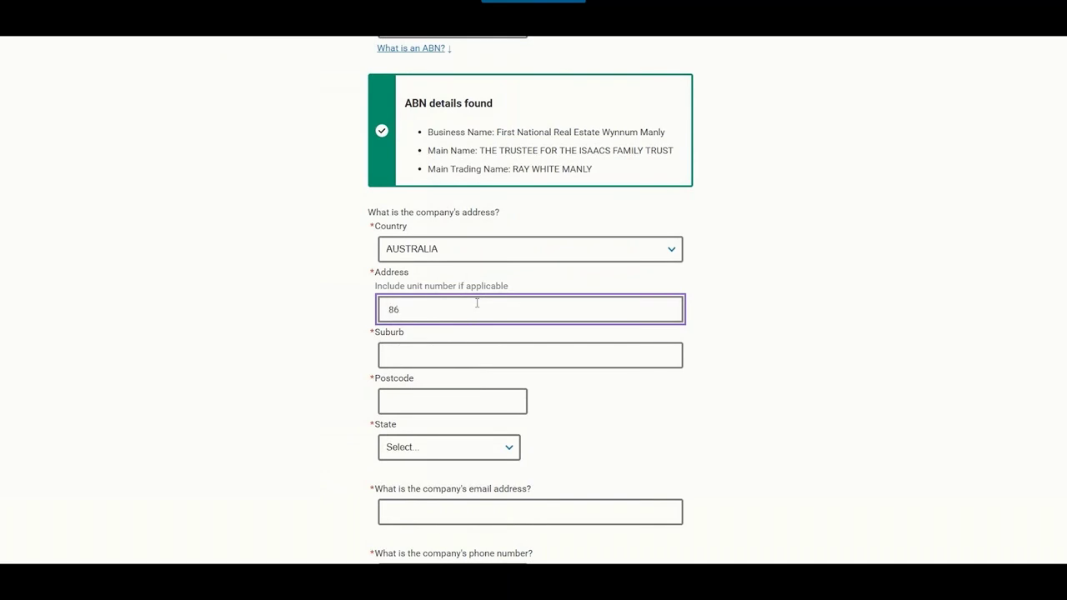
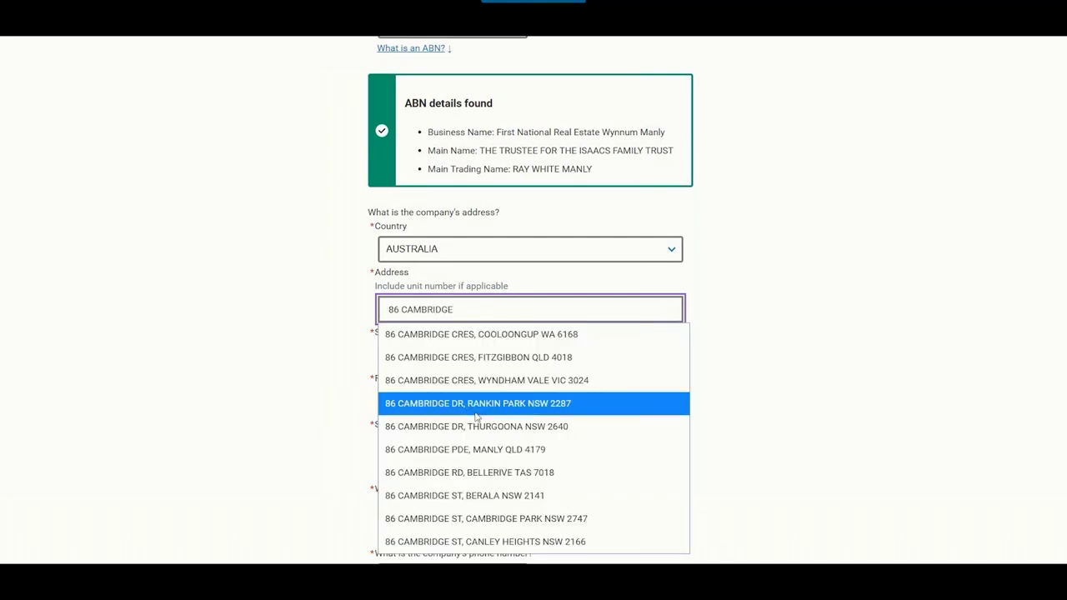
{"action": "left_click", "coordinate": [480, 446]}
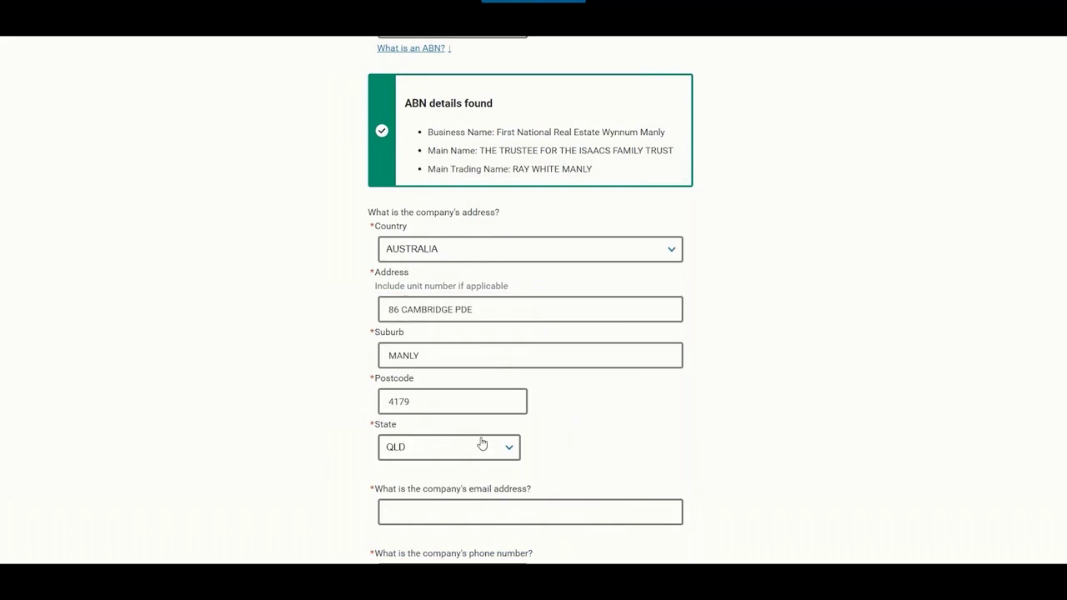
- Add the company's email, phone and mobile numbers, then submit the organisation details
{"action": "scroll", "coordinate": [586, 355], "scroll_direction": "down", "scroll_amount": 2}
{"action": "left_click", "coordinate": [565, 350]}
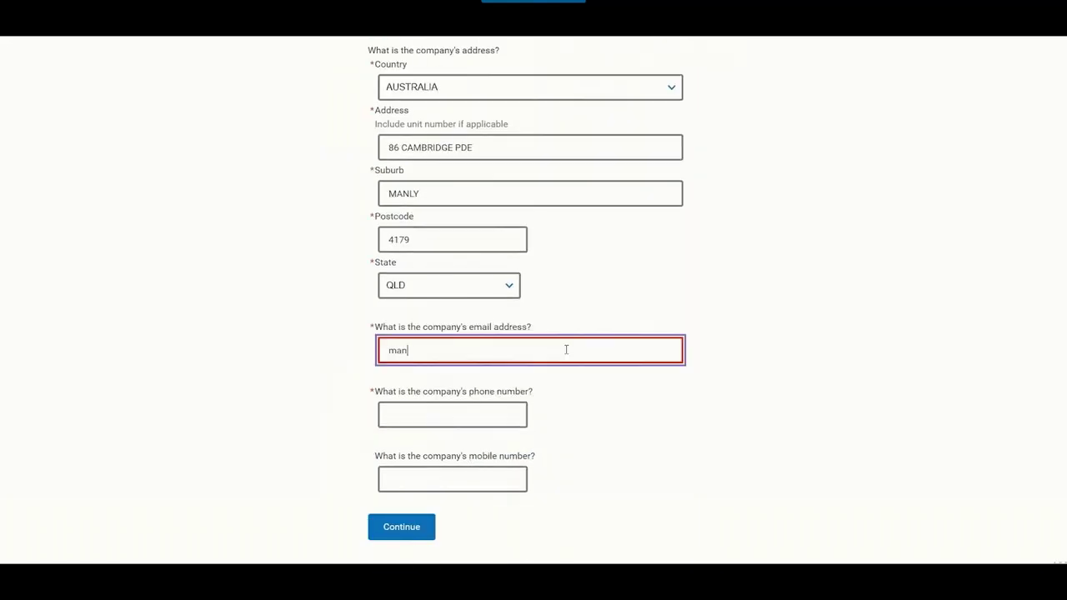
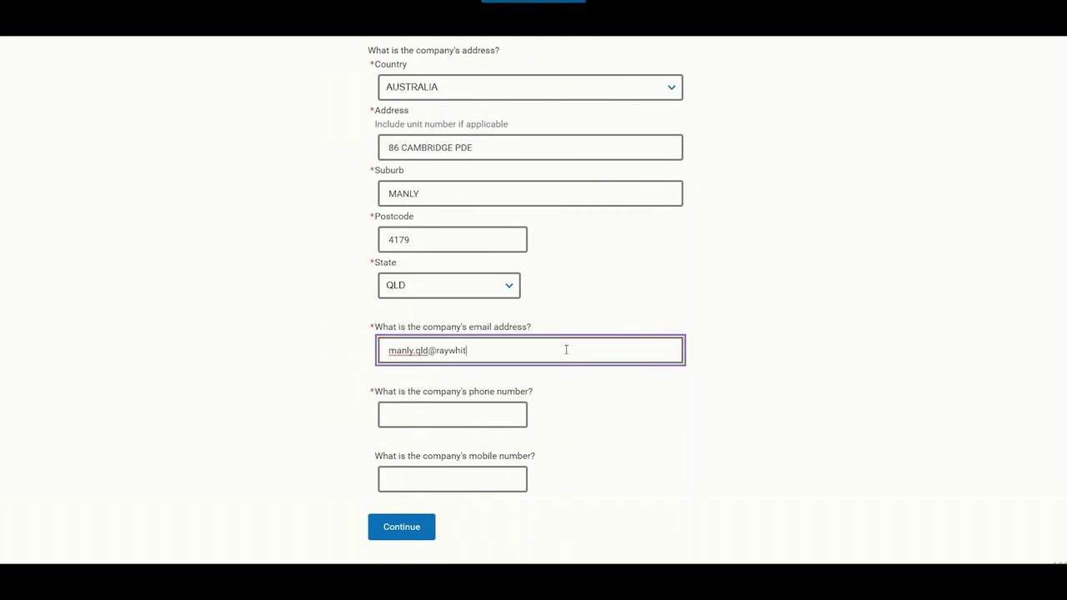
{"action": "left_click", "coordinate": [380, 417]}
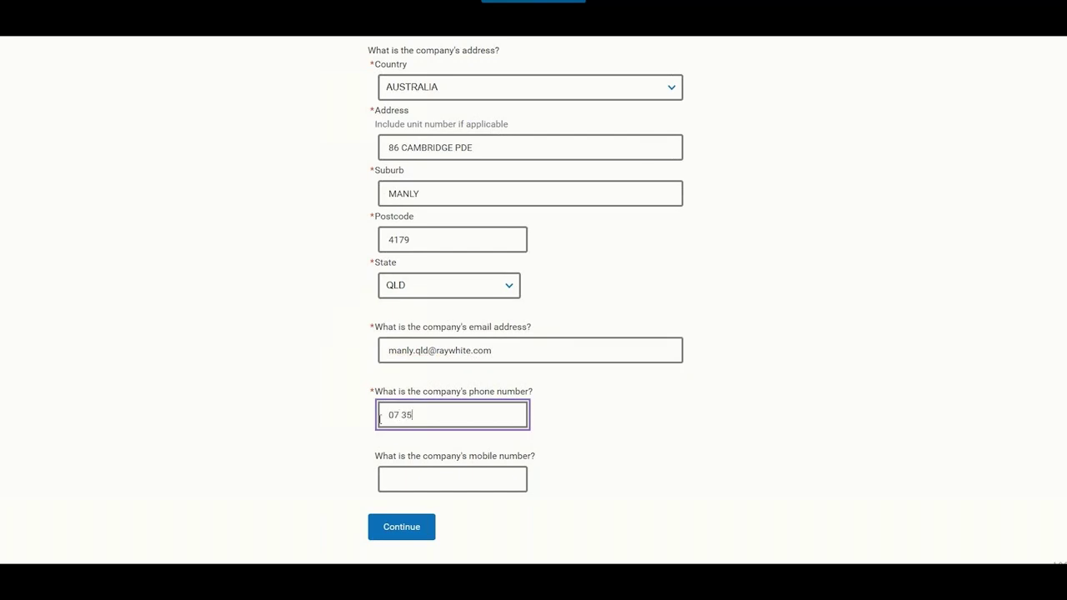
{"action": "key", "text": "Tab"}
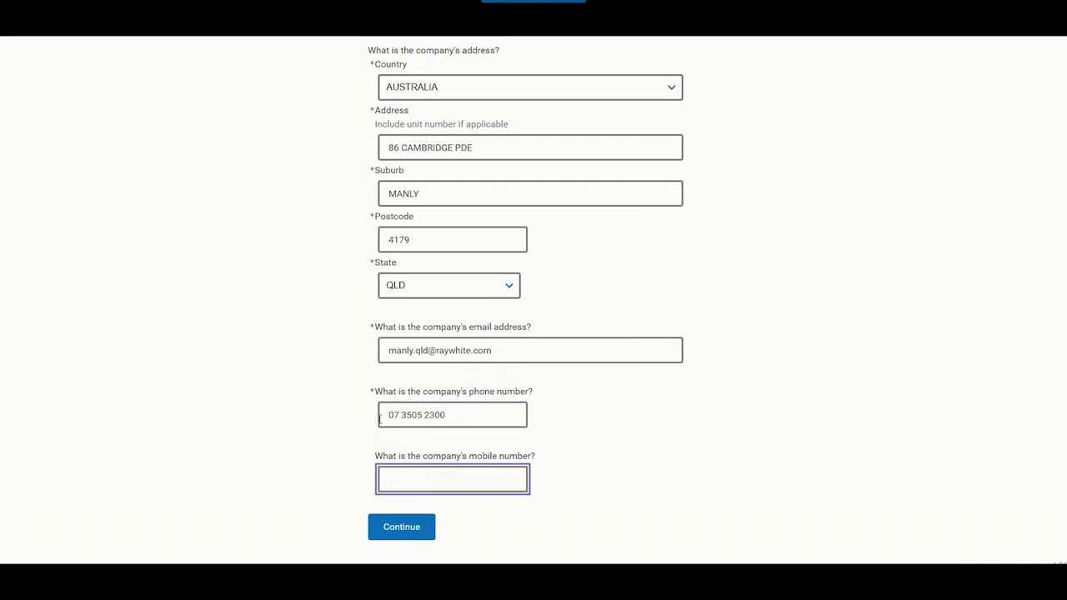
{"action": "left_click", "coordinate": [405, 526]}
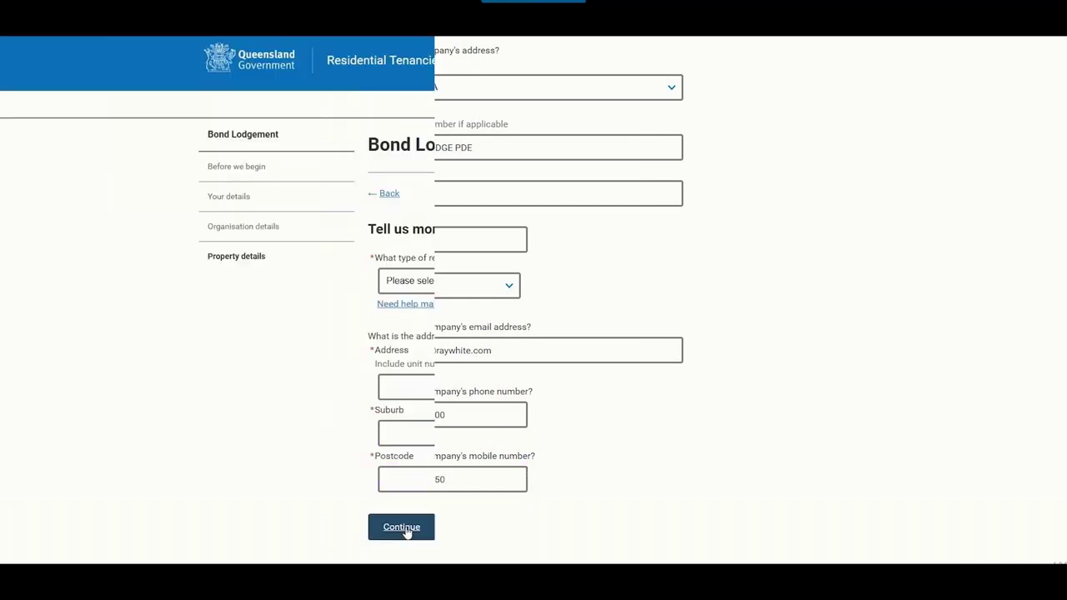
- Set property type House with 5 bedrooms, pick the rental address from suggestions, and continue
{"action": "left_click", "coordinate": [571, 288]}
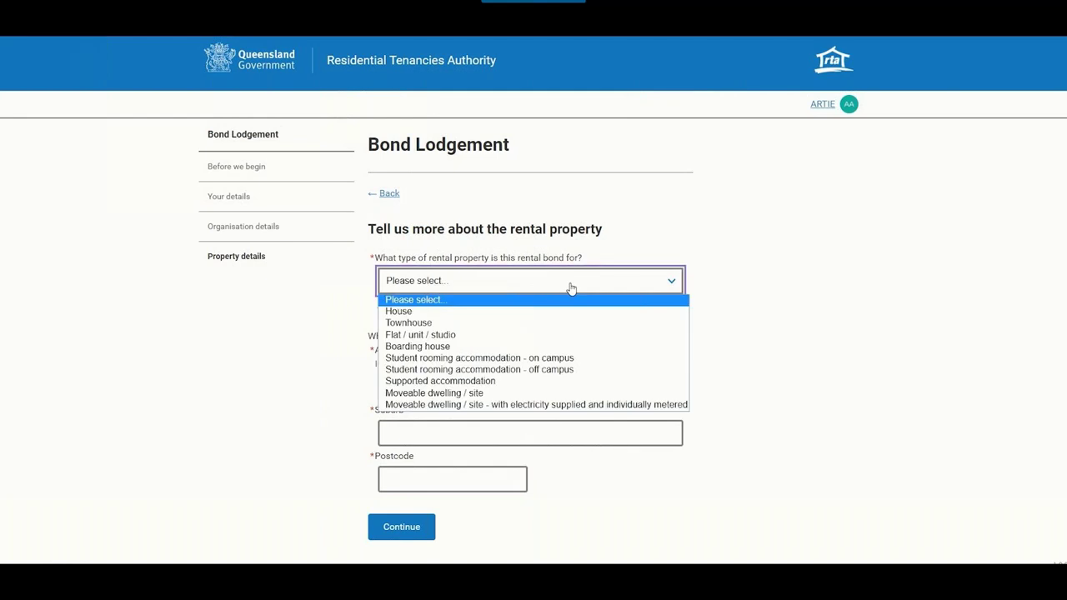
{"action": "left_click", "coordinate": [555, 314]}
{"action": "left_click", "coordinate": [419, 300]}
{"action": "type", "text": "5"}
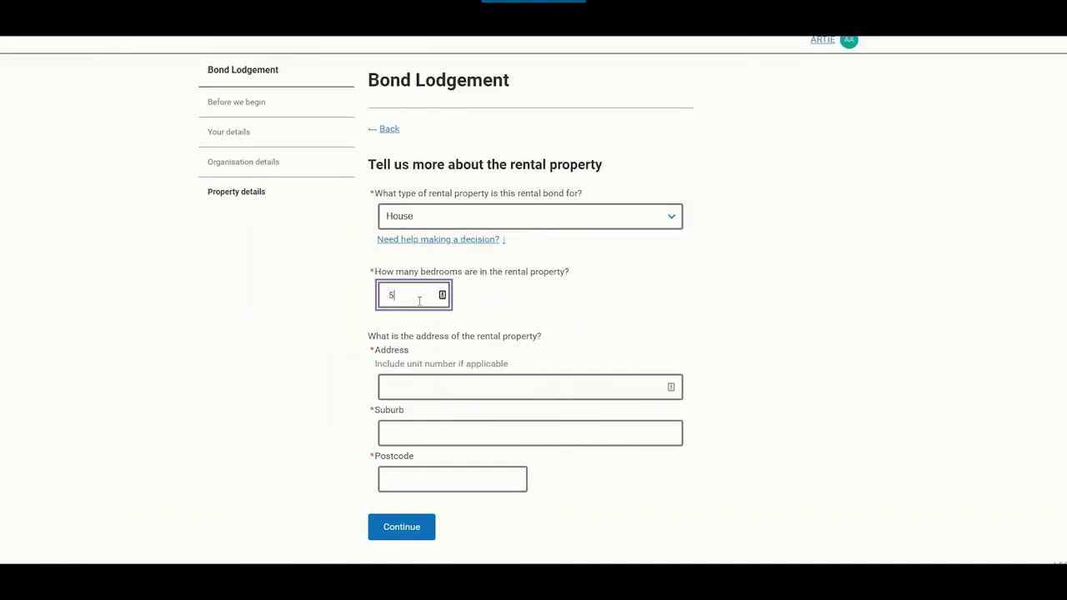
{"action": "left_click", "coordinate": [455, 387]}
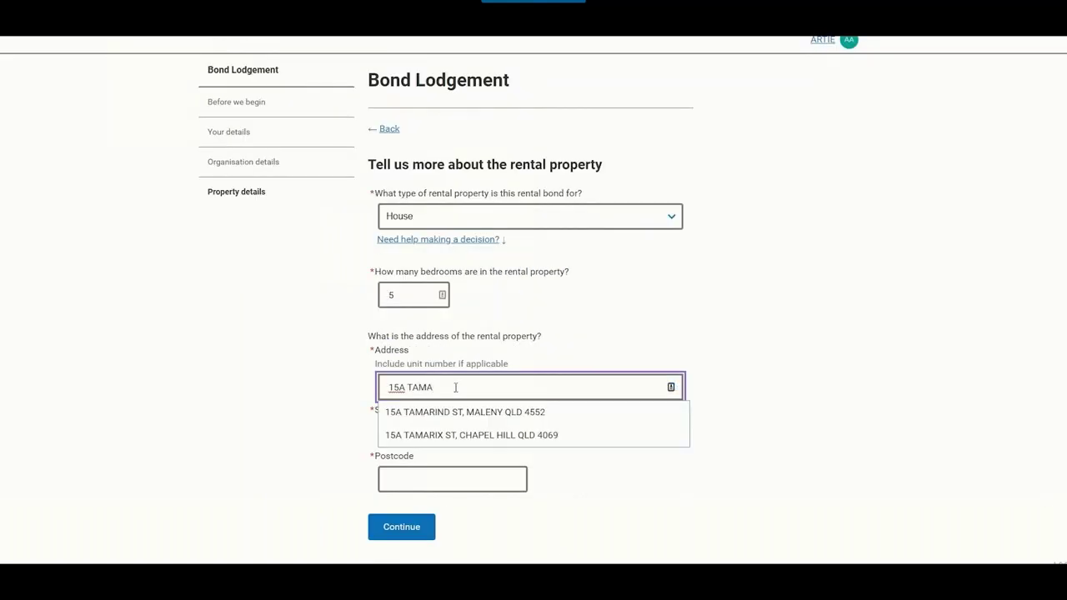
{"action": "left_click", "coordinate": [460, 412]}
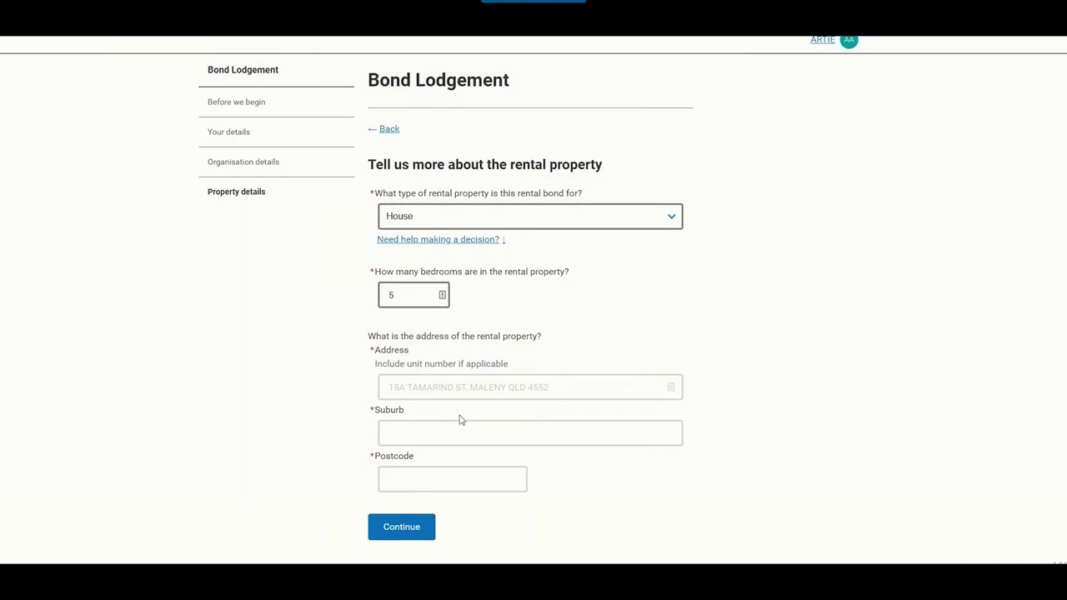
{"action": "left_click", "coordinate": [417, 525]}
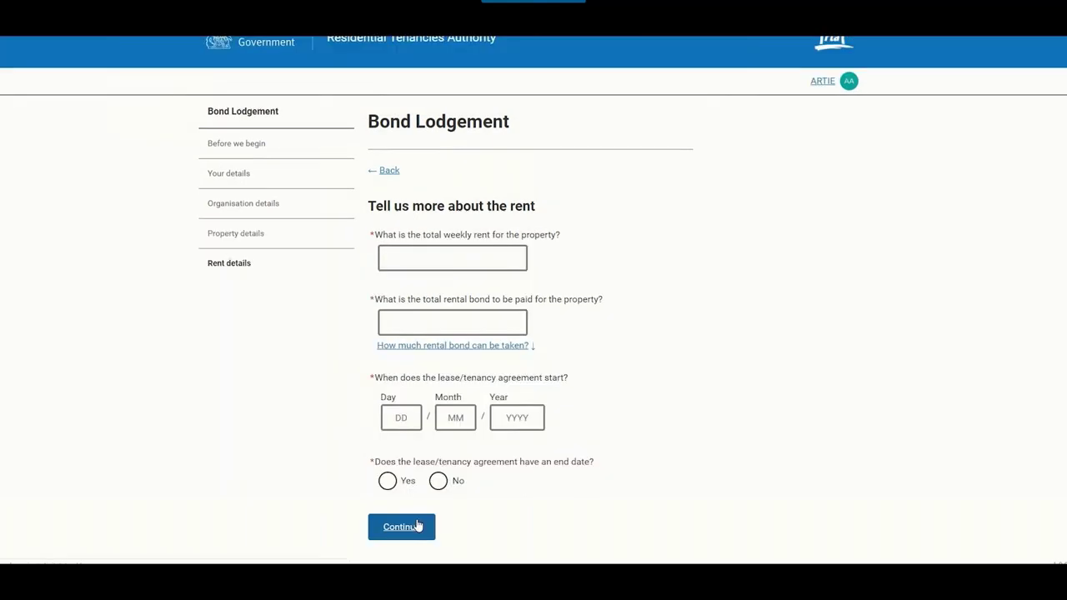
- Enter weekly rent $500, correcting a mistyped amount, and total bond $2,000
{"action": "left_click", "coordinate": [469, 263]}
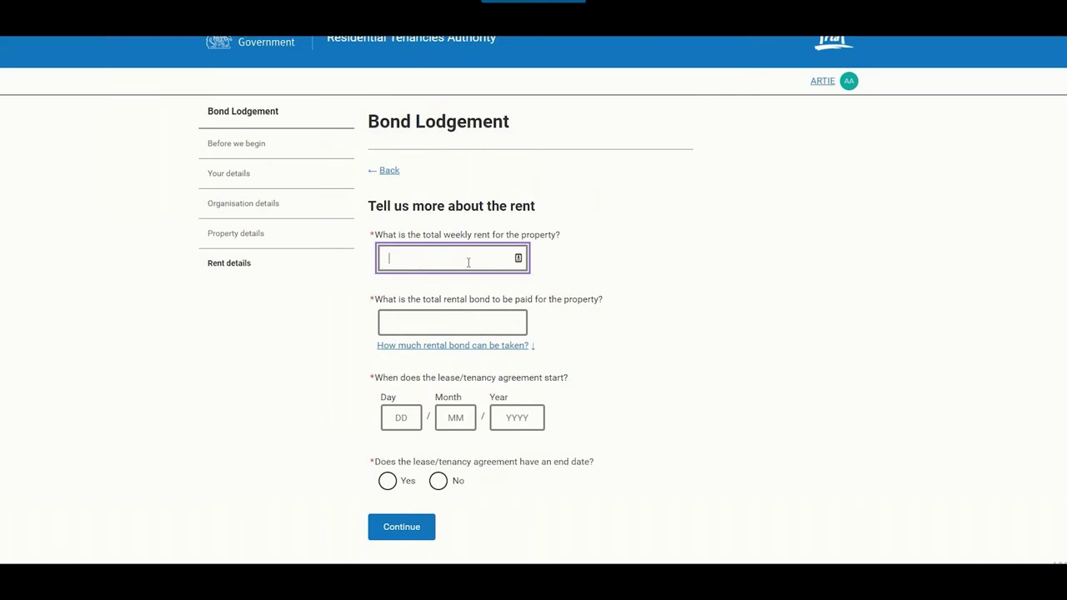
{"action": "type", "text": "$2"}
{"action": "scroll", "coordinate": [468, 263], "scroll_direction": "down", "scroll_amount": 1}
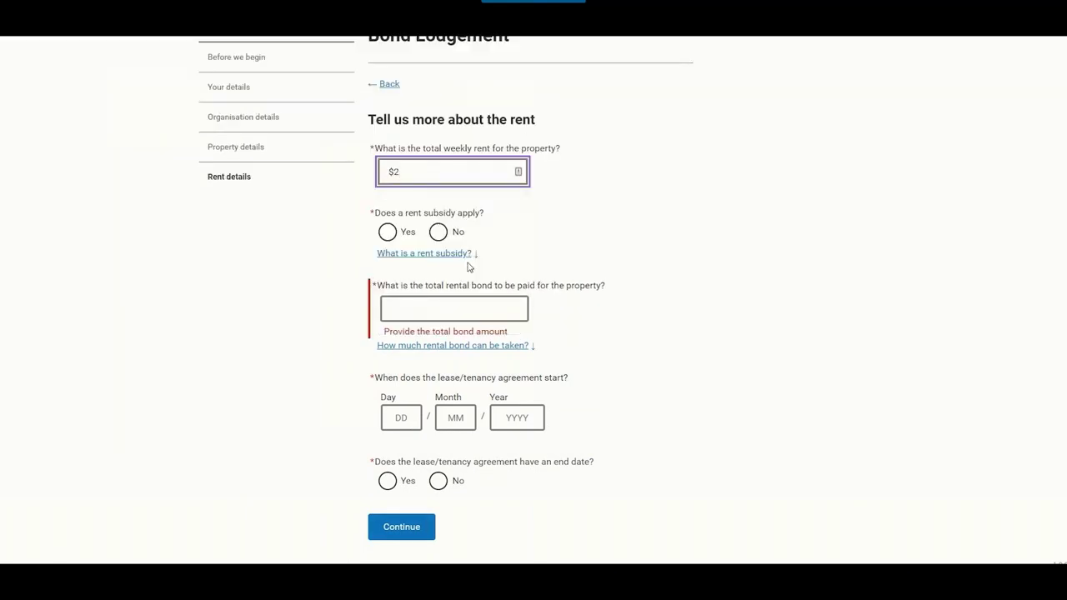
{"action": "type", "text": "000"}
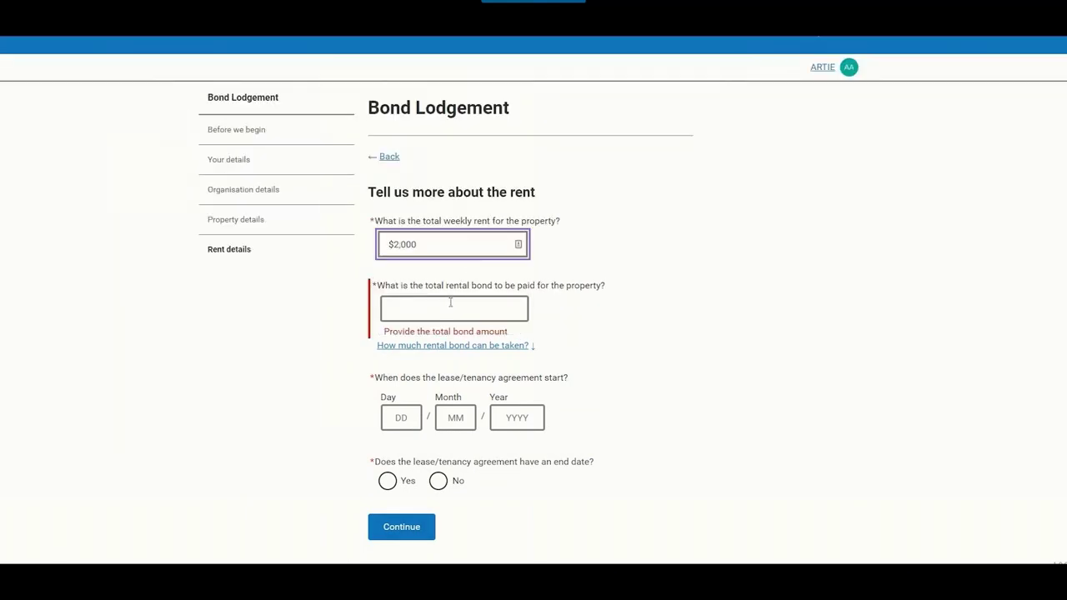
{"action": "left_click_drag", "start_coordinate": [516, 244], "coordinate": [377, 252]}
{"action": "key", "text": "BackSpace"}
{"action": "type", "text": "$500"}
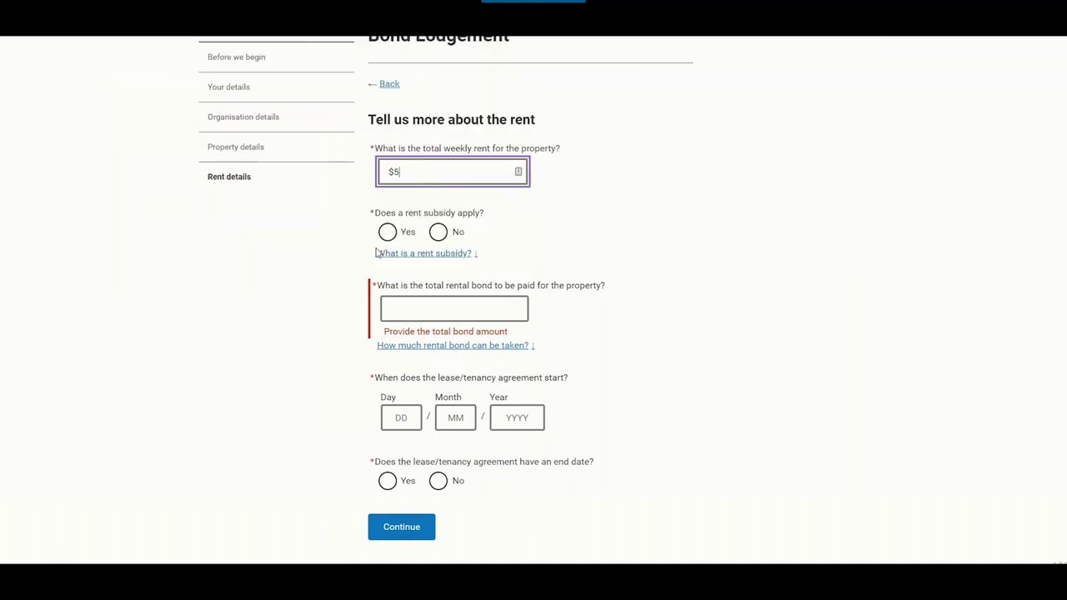
{"action": "left_click", "coordinate": [435, 321]}
{"action": "type", "text": "$2,0"}
{"action": "type", "text": "00"}
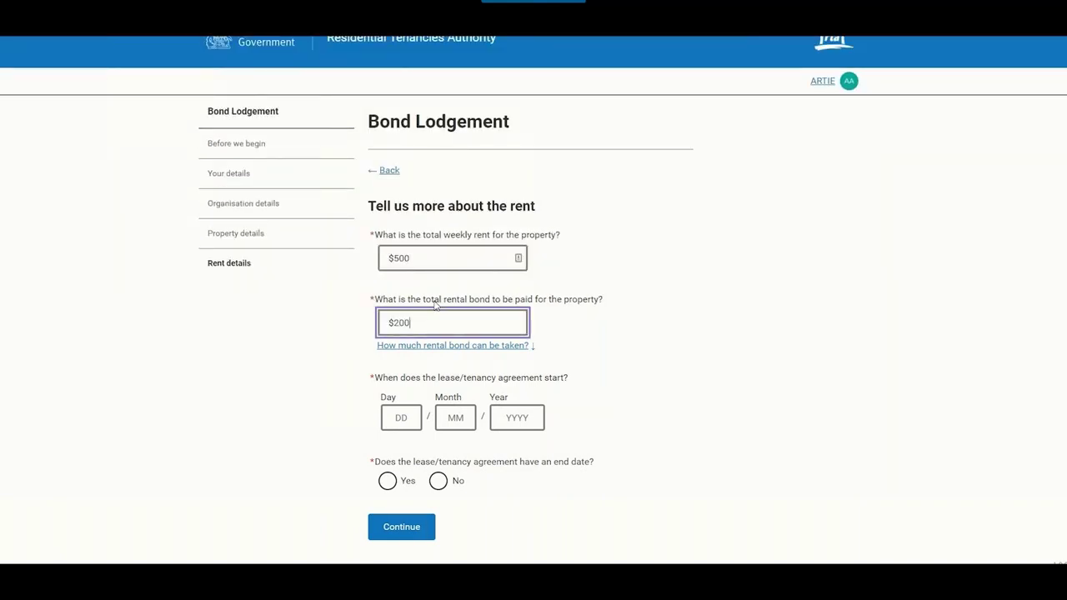
- Set the lease start date to 1/6/2019
{"action": "left_click", "coordinate": [409, 421]}
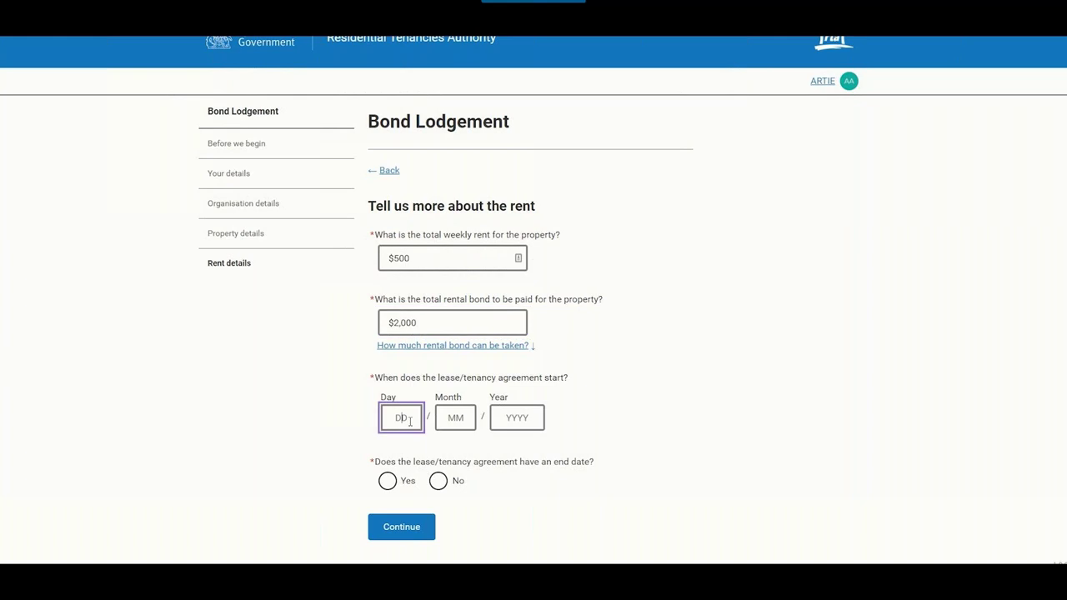
{"action": "type", "text": "1"}
{"action": "key", "text": "Tab"}
{"action": "type", "text": "6"}
{"action": "key", "text": "Tab"}
{"action": "type", "text": "2019"}
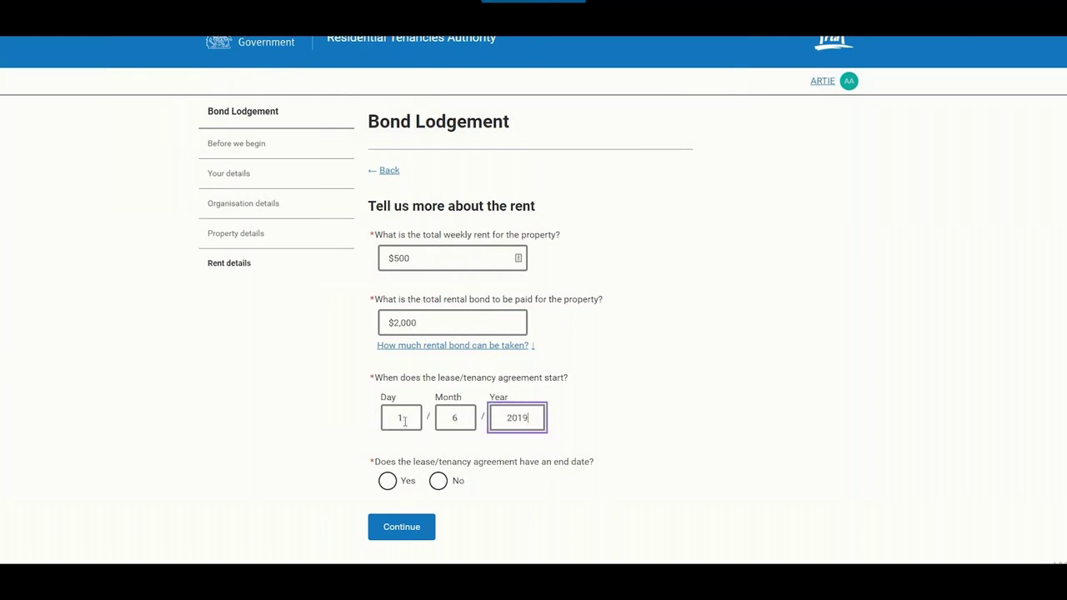
{"action": "key", "text": "Tab"}
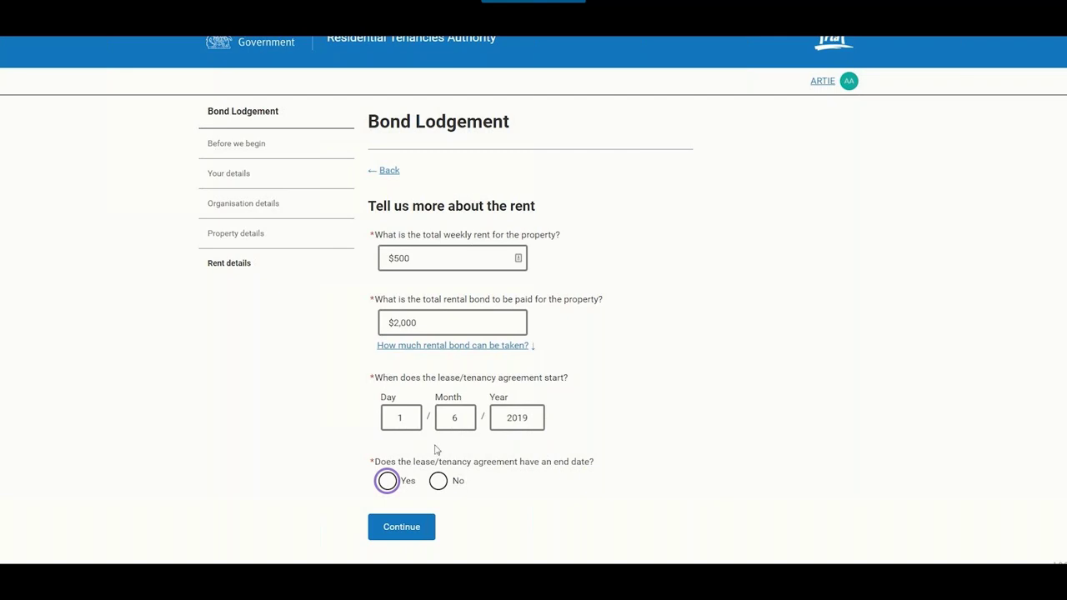
- Mark the lease as having an end date of 1/12/2019 and save the rent details
{"action": "left_click", "coordinate": [388, 482]}
{"action": "scroll", "coordinate": [453, 493], "scroll_direction": "down", "scroll_amount": 1}
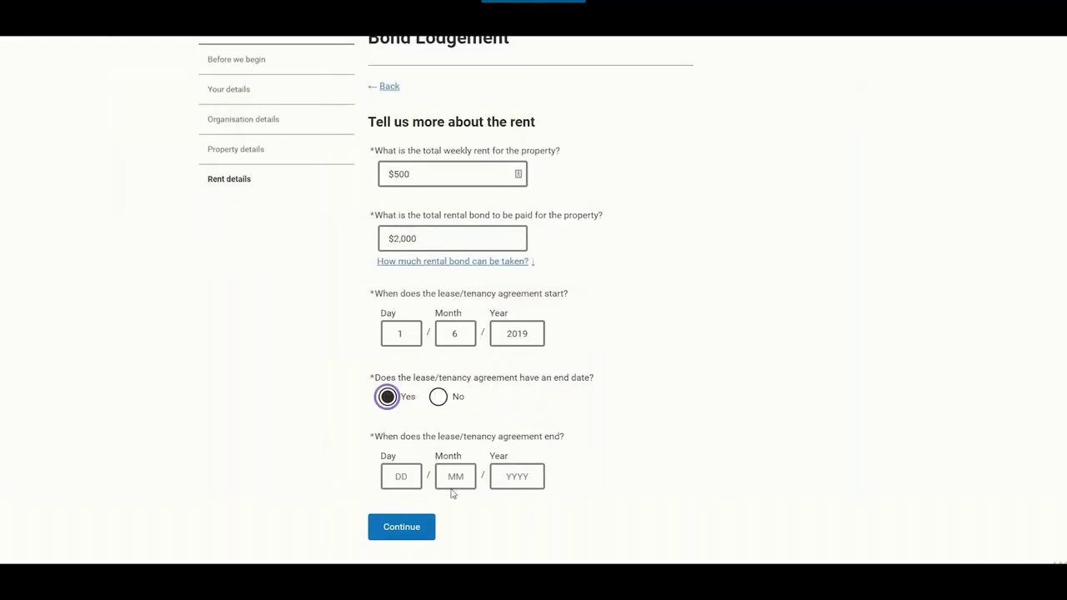
{"action": "left_click", "coordinate": [403, 477]}
{"action": "type", "text": "1"}
{"action": "key", "text": "Tab"}
{"action": "type", "text": "12"}
{"action": "key", "text": "Tab"}
{"action": "key", "text": "Tab"}
{"action": "left_click", "coordinate": [537, 476]}
{"action": "type", "text": "2019"}
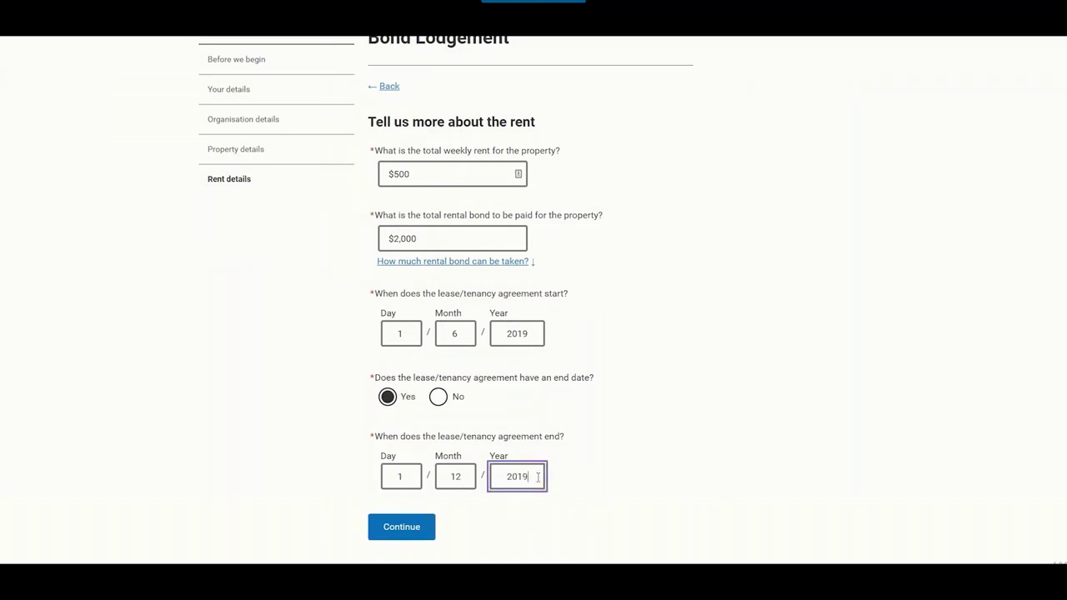
{"action": "left_click", "coordinate": [421, 530]}
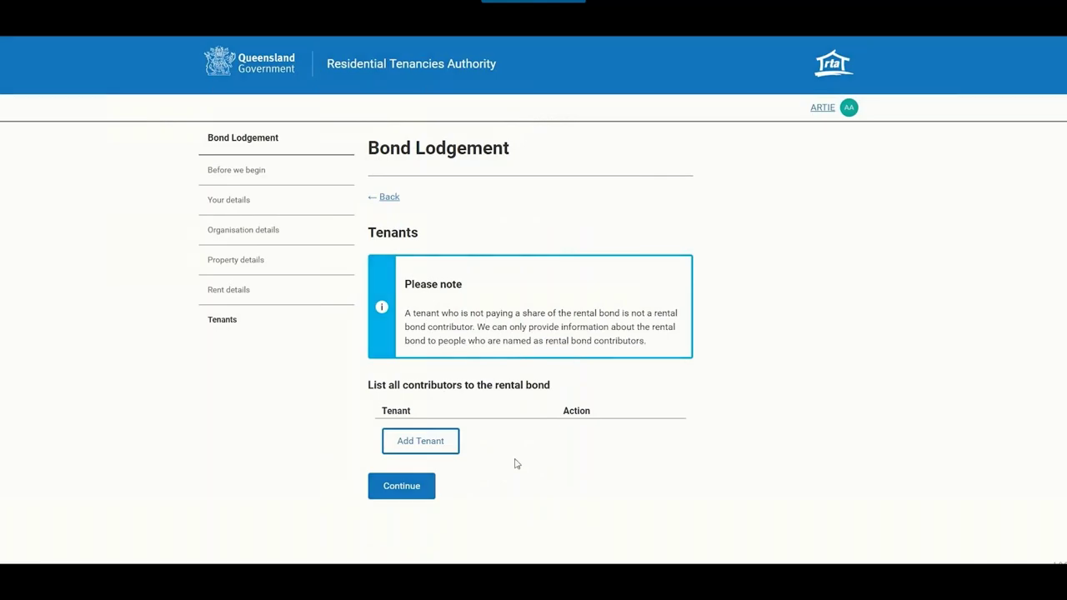
- Add a tenant with their first name, last name and e-mail address, and save
{"action": "left_click", "coordinate": [435, 445]}
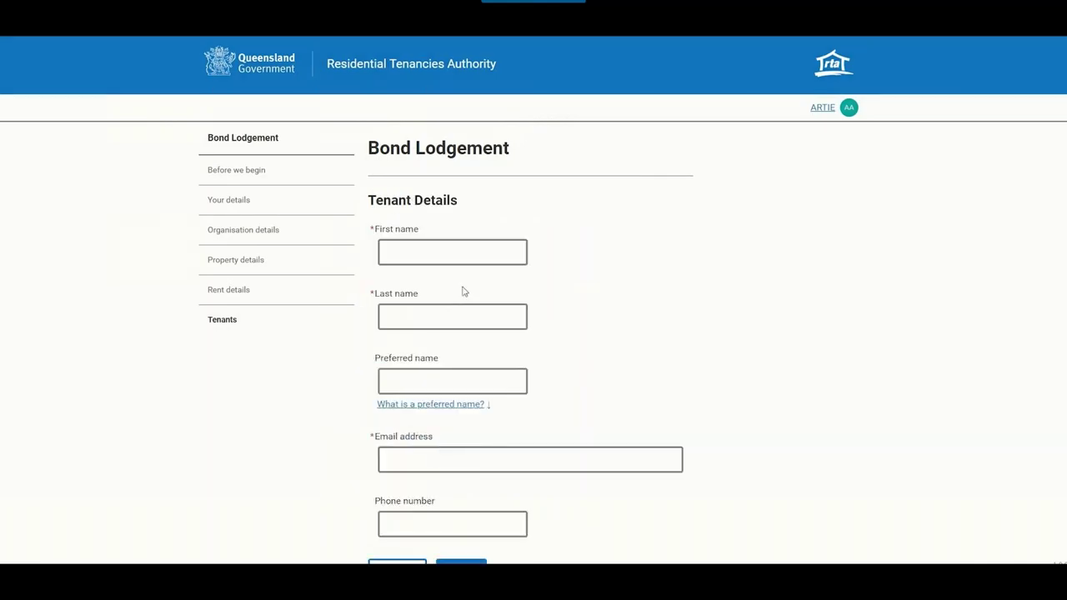
{"action": "left_click", "coordinate": [451, 258]}
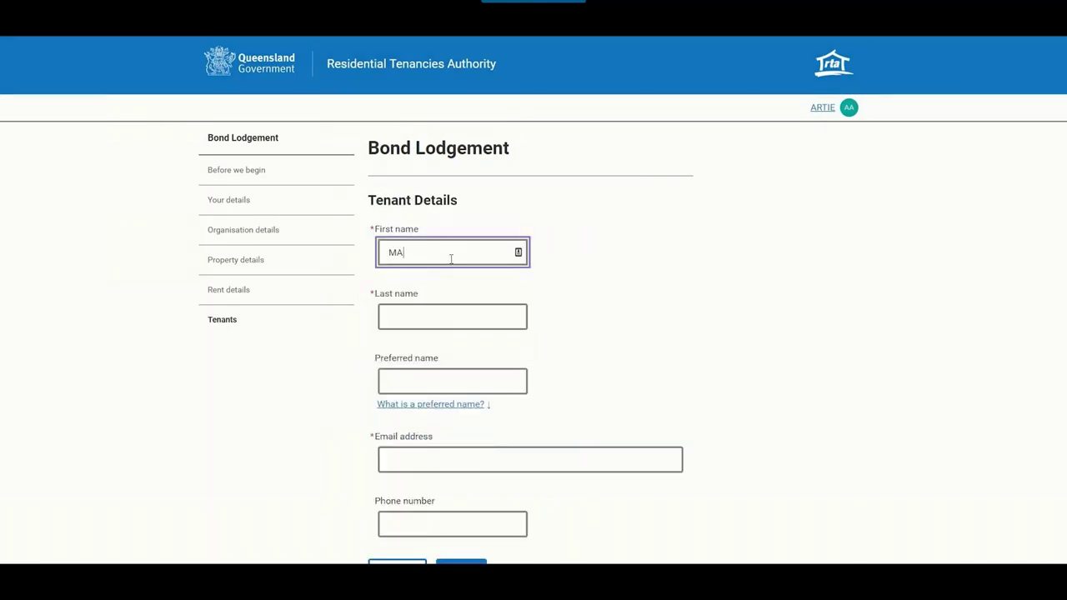
{"action": "key", "text": "Tab"}
{"action": "key", "text": "Tab"}
{"action": "key", "text": "Tab"}
{"action": "key", "text": "Tab"}
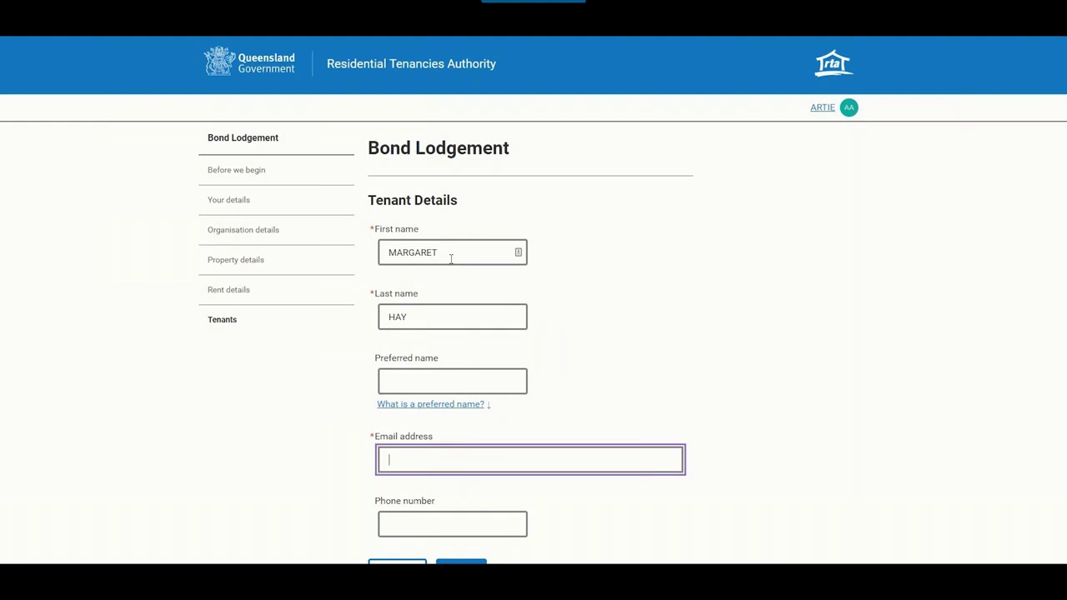
{"action": "scroll", "coordinate": [451, 258], "scroll_direction": "down", "scroll_amount": 1}
{"action": "left_click", "coordinate": [467, 526]}
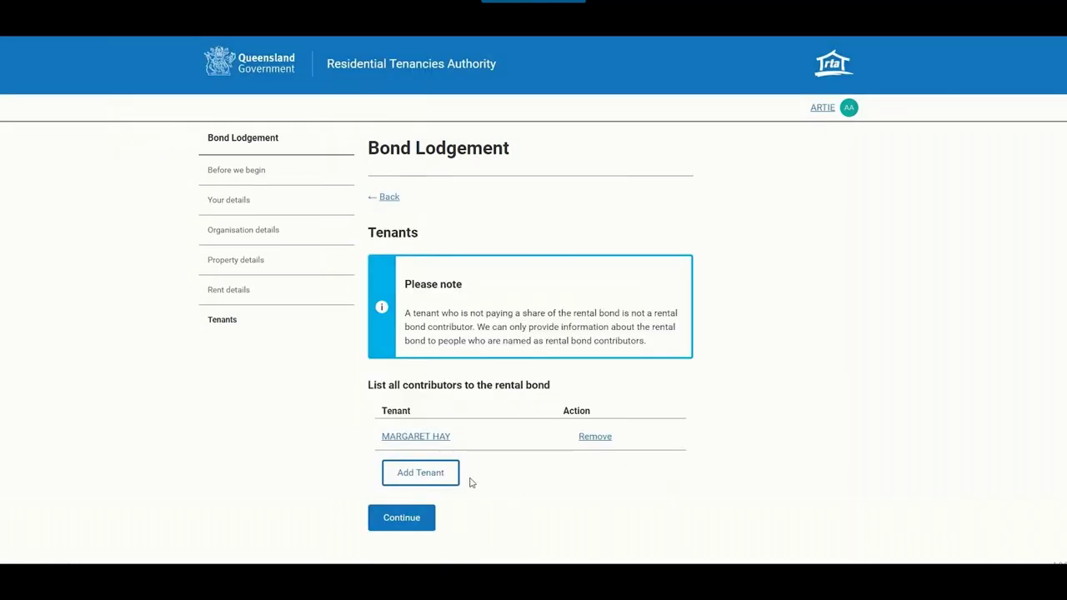
- Accept the tenant's $2,000 contribution, review the summary, and submit the bond lodgement
{"action": "left_click", "coordinate": [413, 522]}
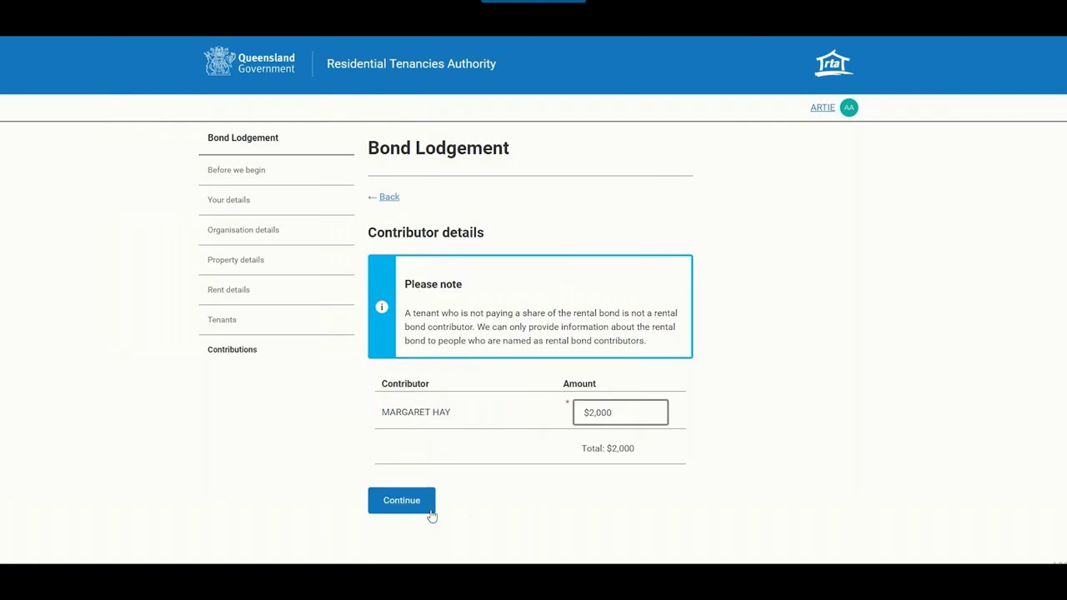
{"action": "left_click", "coordinate": [409, 508]}
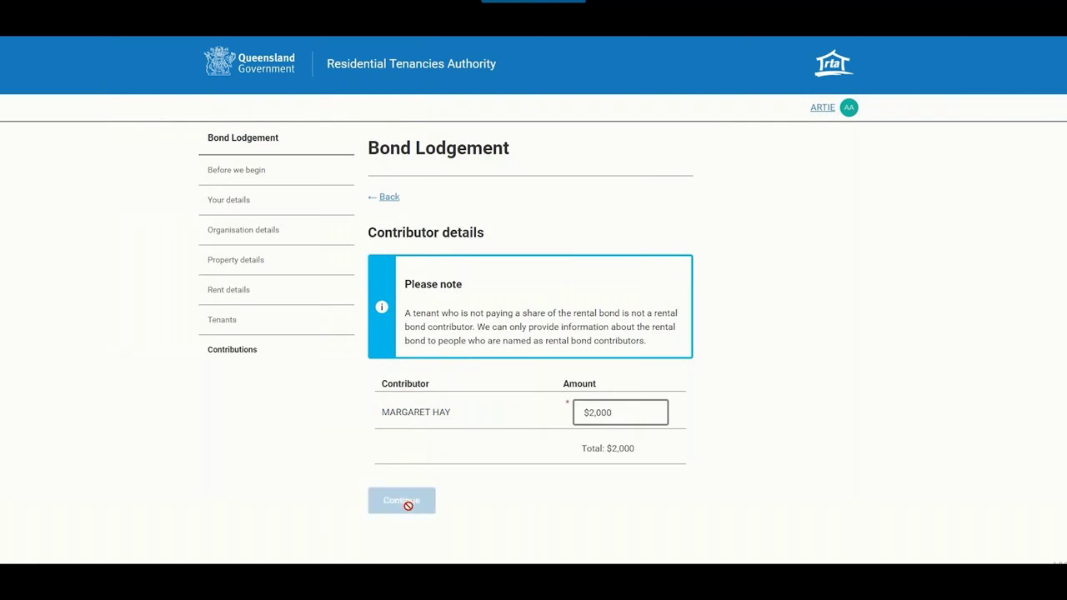
{"action": "scroll", "coordinate": [564, 447], "scroll_direction": "down", "scroll_amount": 7}
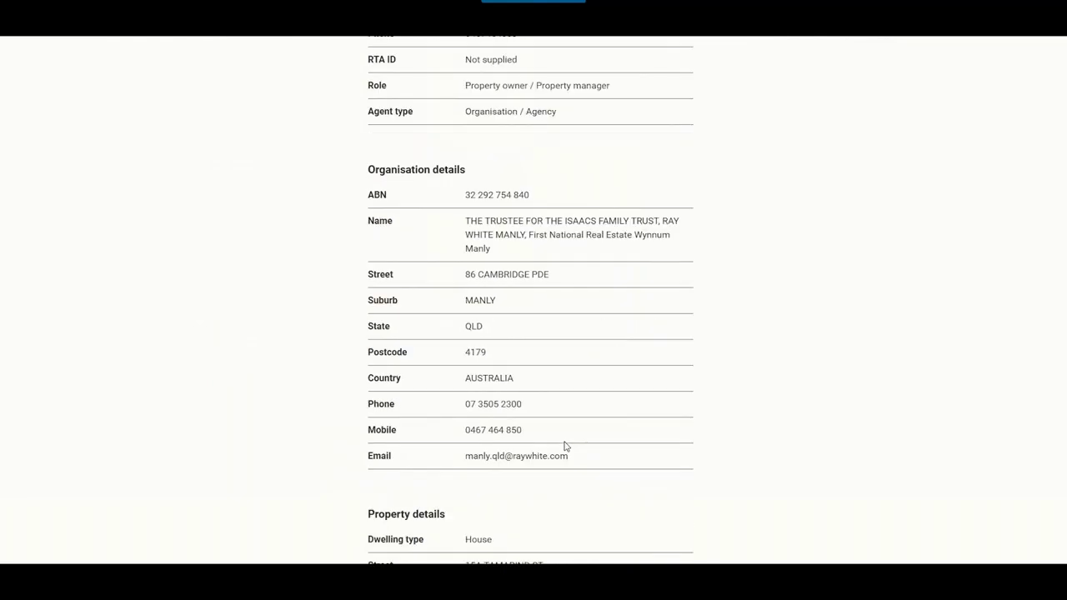
{"action": "scroll", "coordinate": [564, 446], "scroll_direction": "down", "scroll_amount": 6}
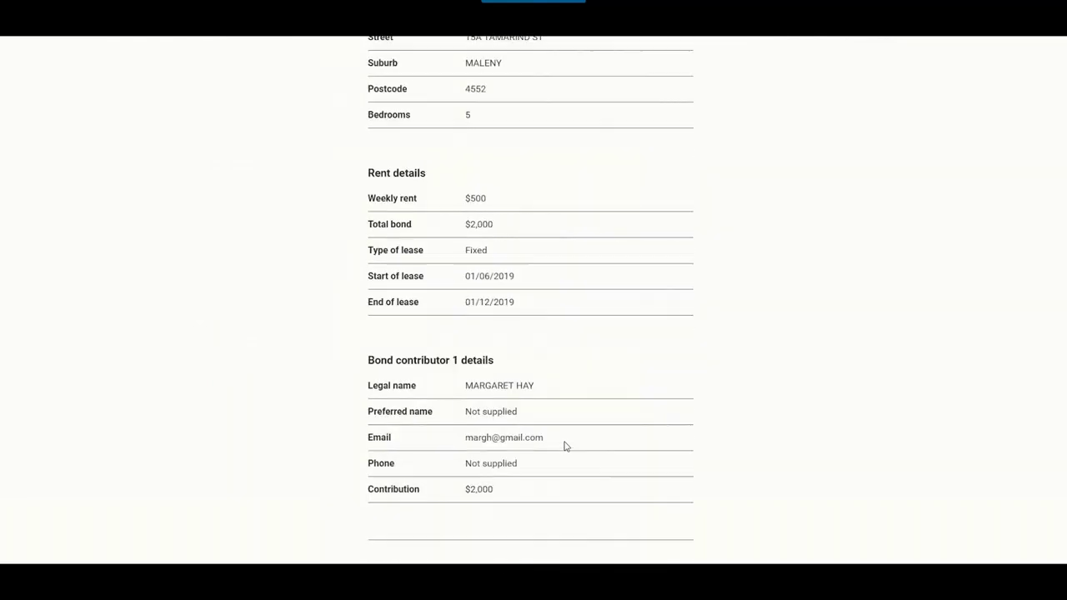
{"action": "left_click", "coordinate": [401, 526]}
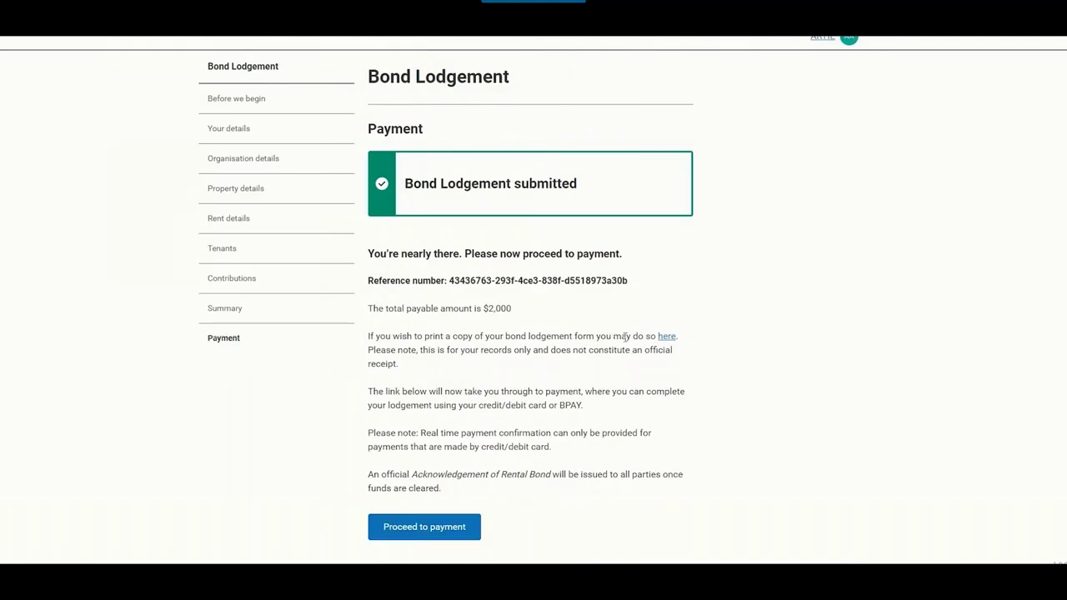
- Proceed to payment and view the Notice to pay showing $2,000.00 due
{"action": "left_click", "coordinate": [423, 536]}
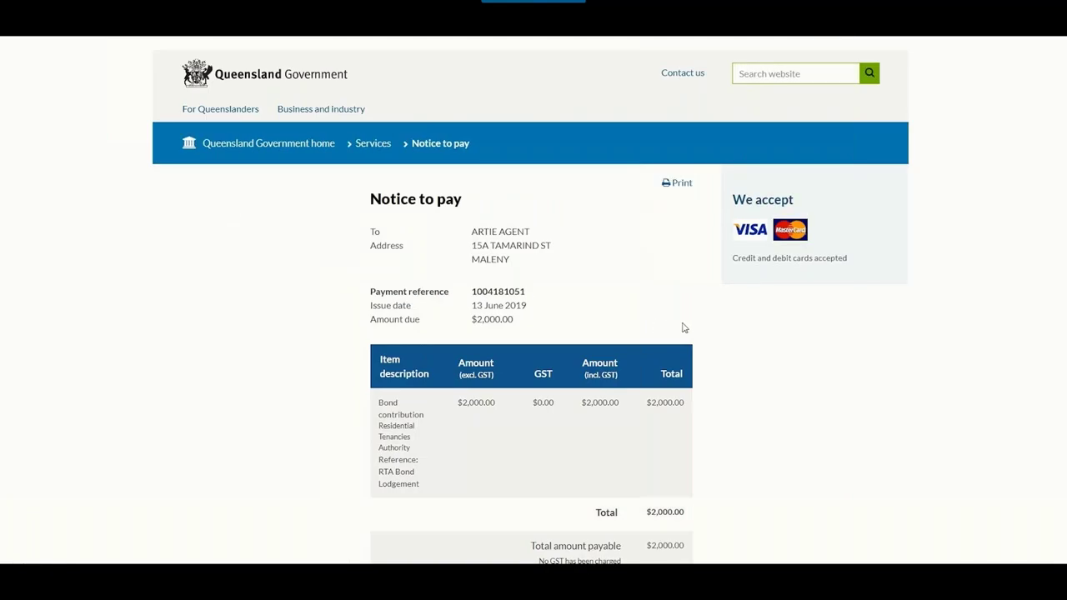
{"action": "scroll", "coordinate": [683, 327], "scroll_direction": "down", "scroll_amount": 5}
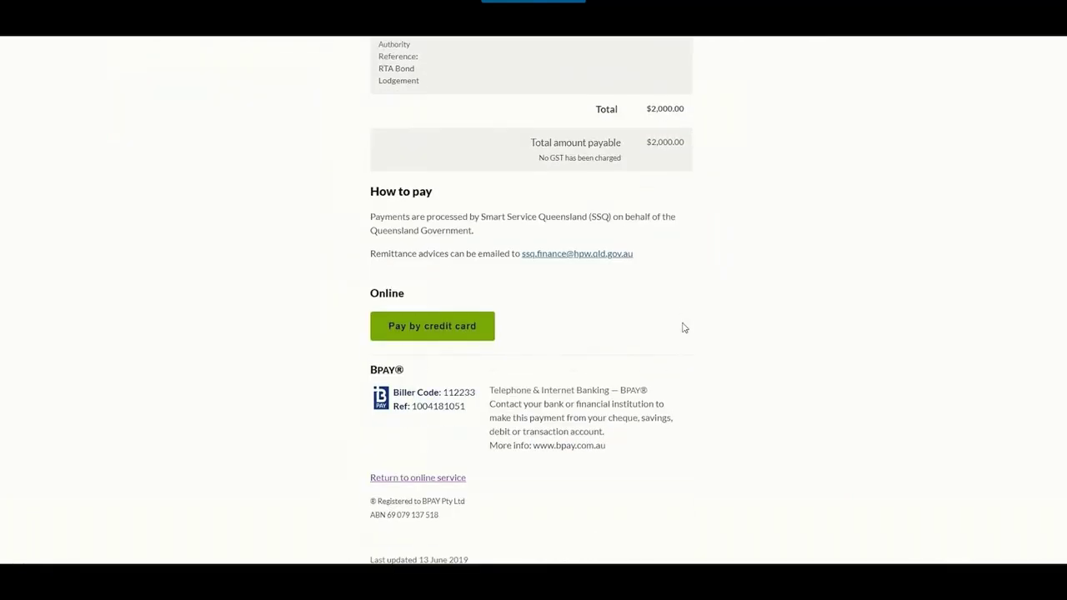